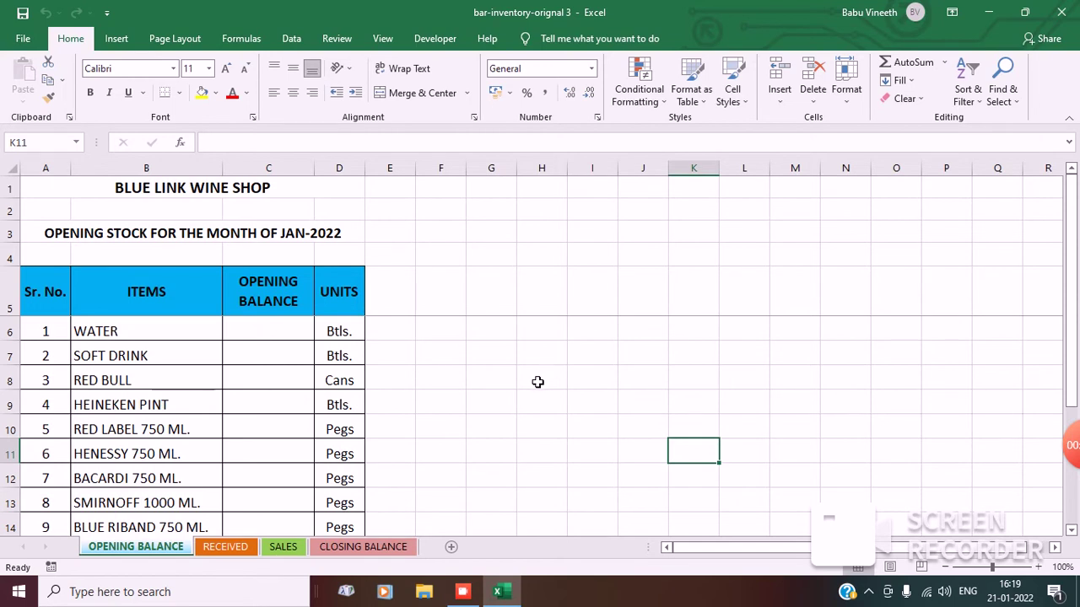
# On the RECEIVED sheet, check that WATER's TOTAL is =SUM(E6:AI6), then go to SALES.
pyautogui.scroll(-1, 537, 382)
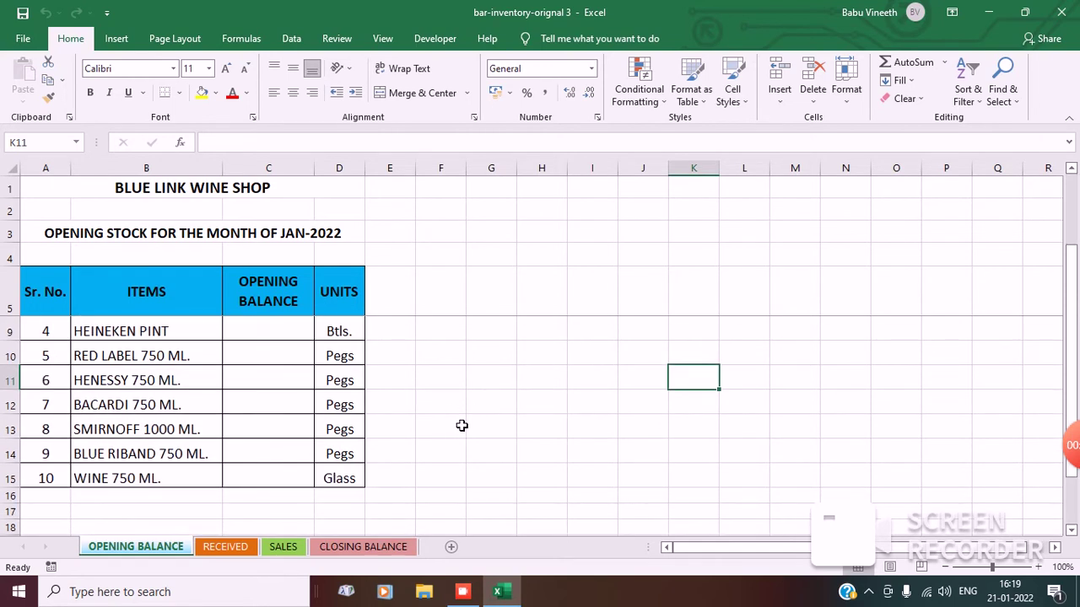
pyautogui.scroll(1, 511, 412)
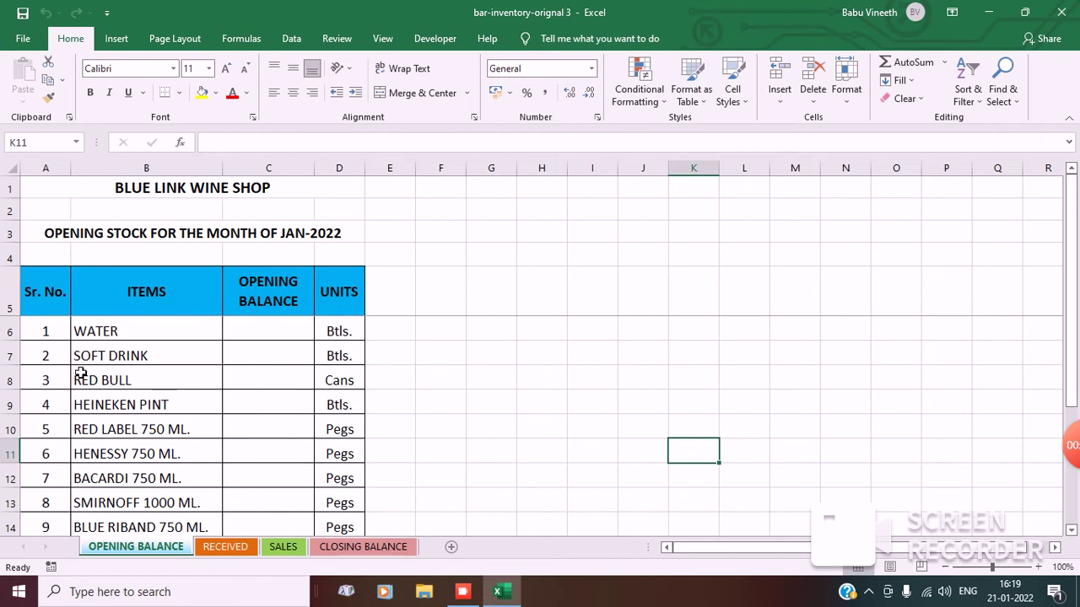
pyautogui.scroll(-1, 202, 377)
pyautogui.scroll(1, 158, 424)
pyautogui.click(225, 548)
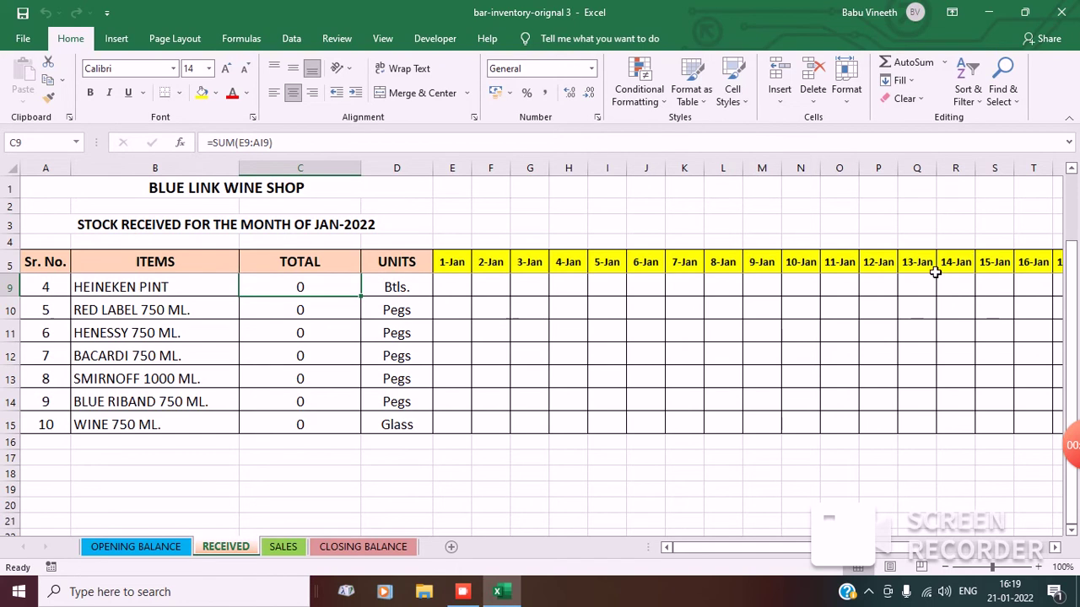
pyautogui.scroll(1, 405, 410)
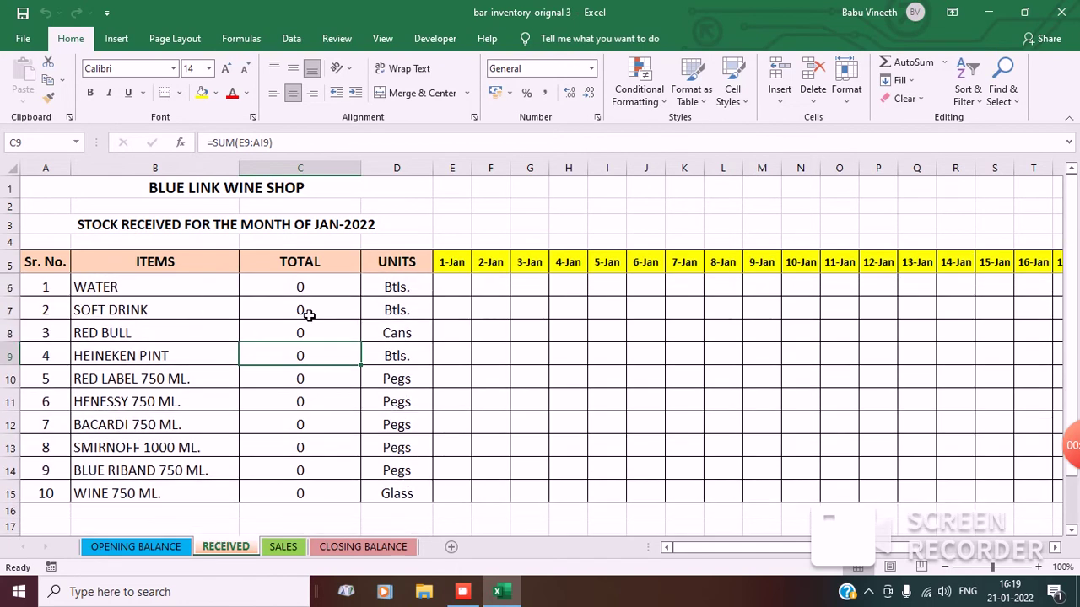
pyautogui.click(315, 286)
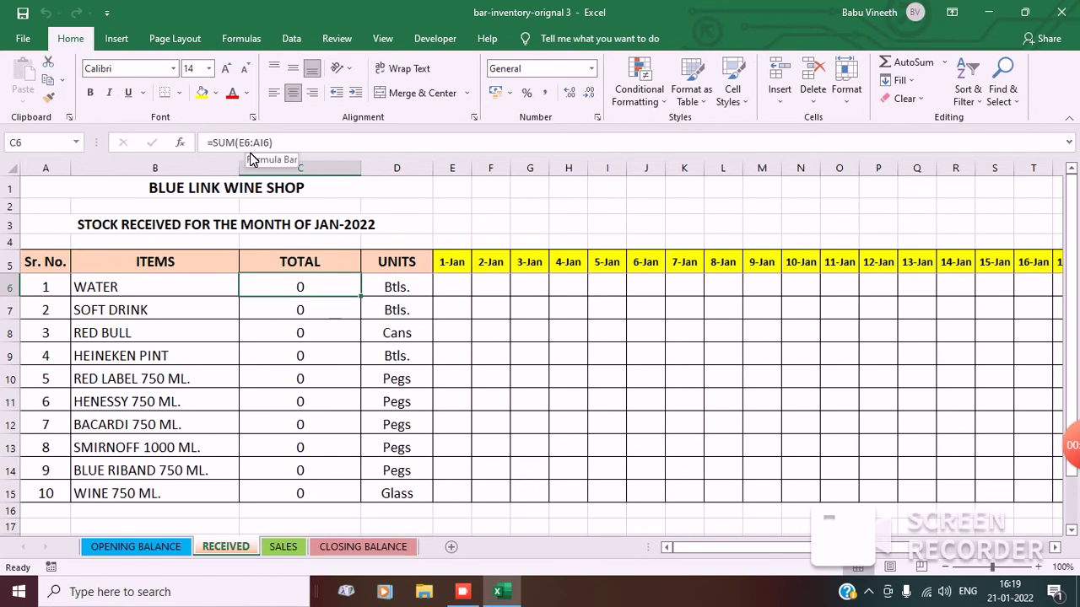
pyautogui.doubleClick(337, 292)
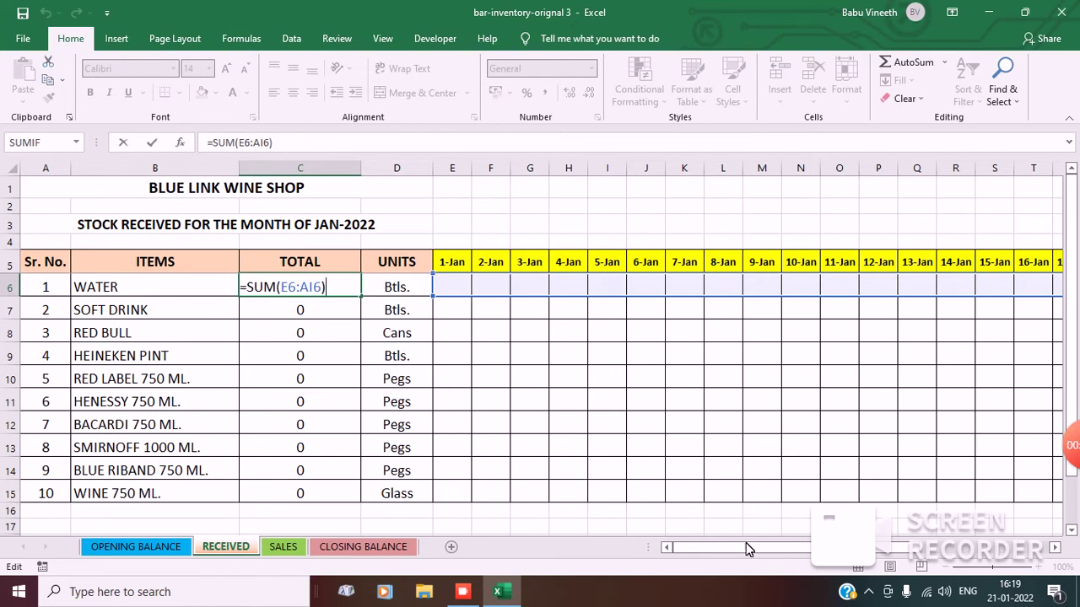
pyautogui.moveTo(743, 547); pyautogui.dragTo(675, 548)
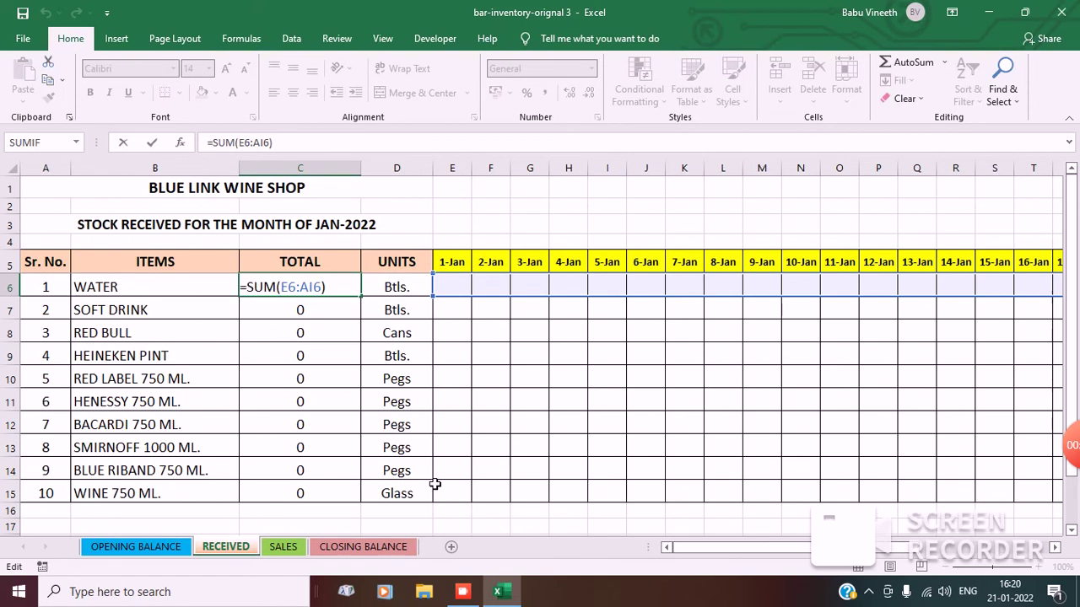
pyautogui.press('Return')
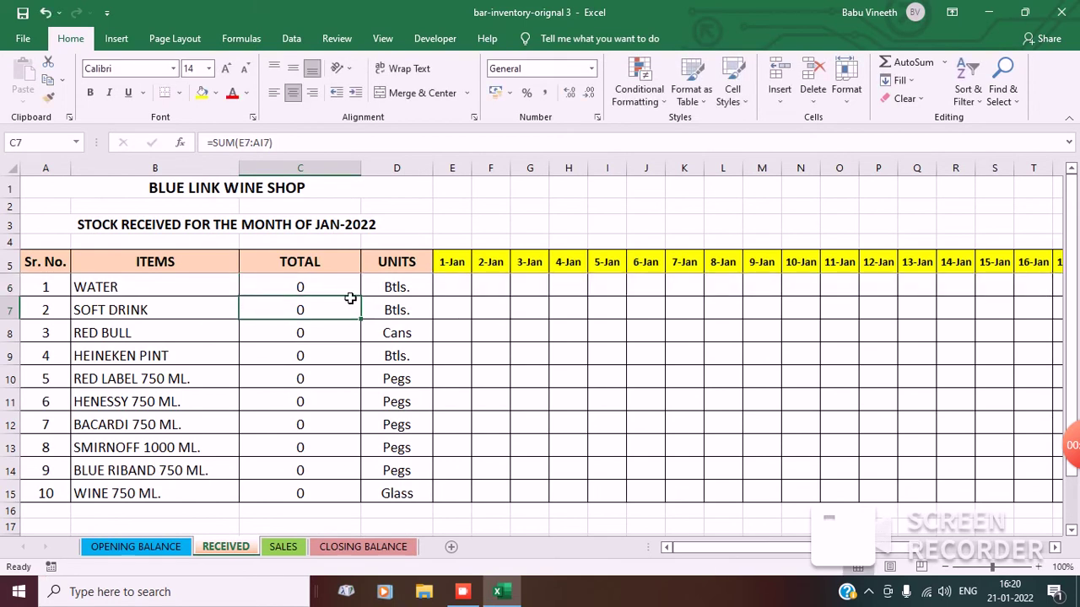
pyautogui.click(284, 546)
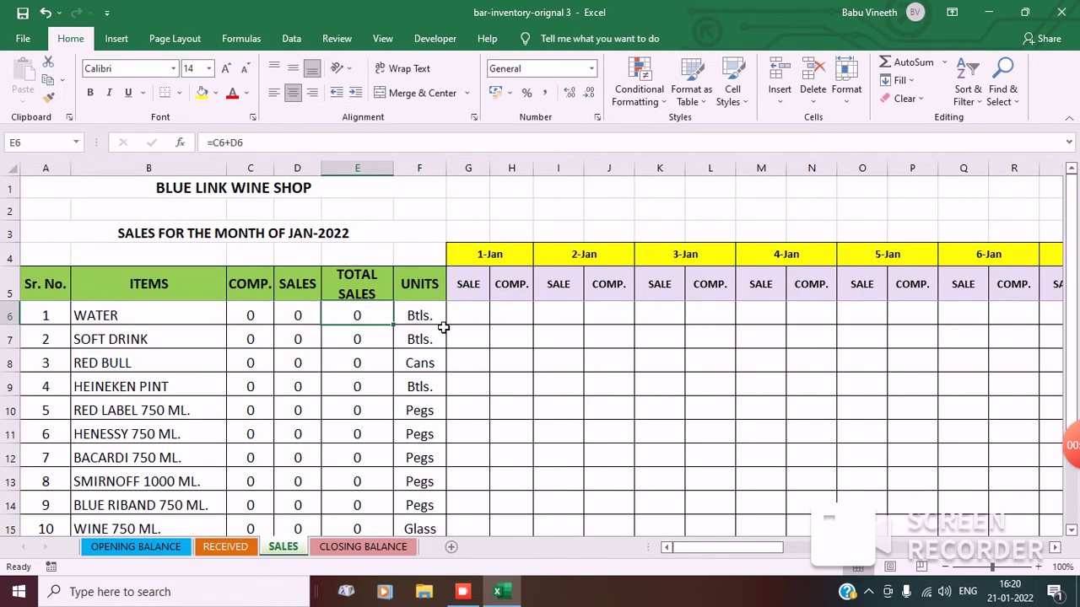
# Inspect WATER's COMP., SALES and TOTAL SALES formulas, then move to the CLOSING BALANCE sheet.
pyautogui.click(262, 324)
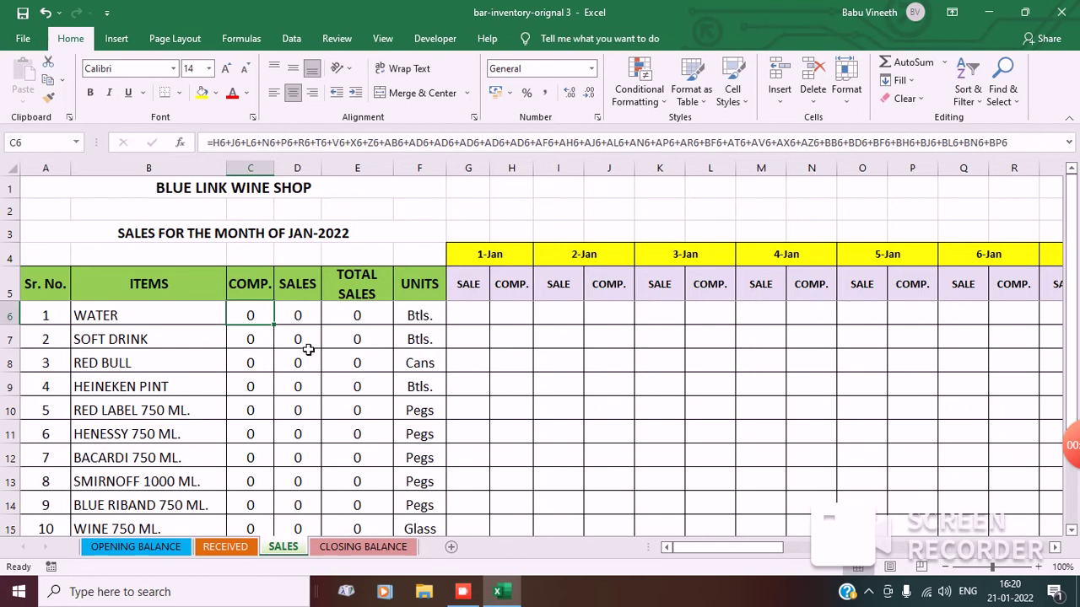
pyautogui.click(301, 317)
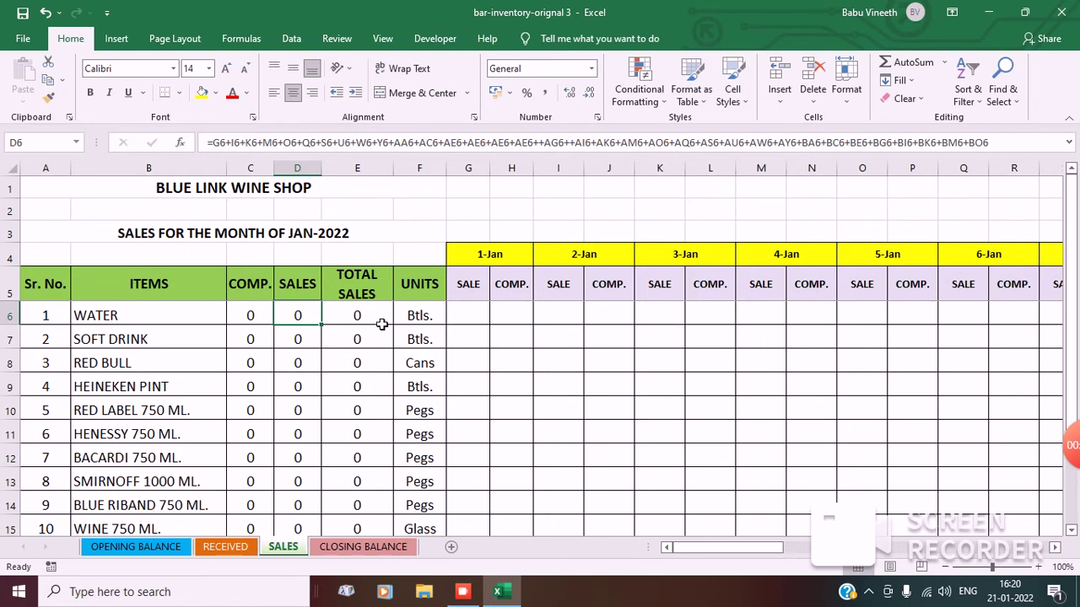
pyautogui.click(359, 317)
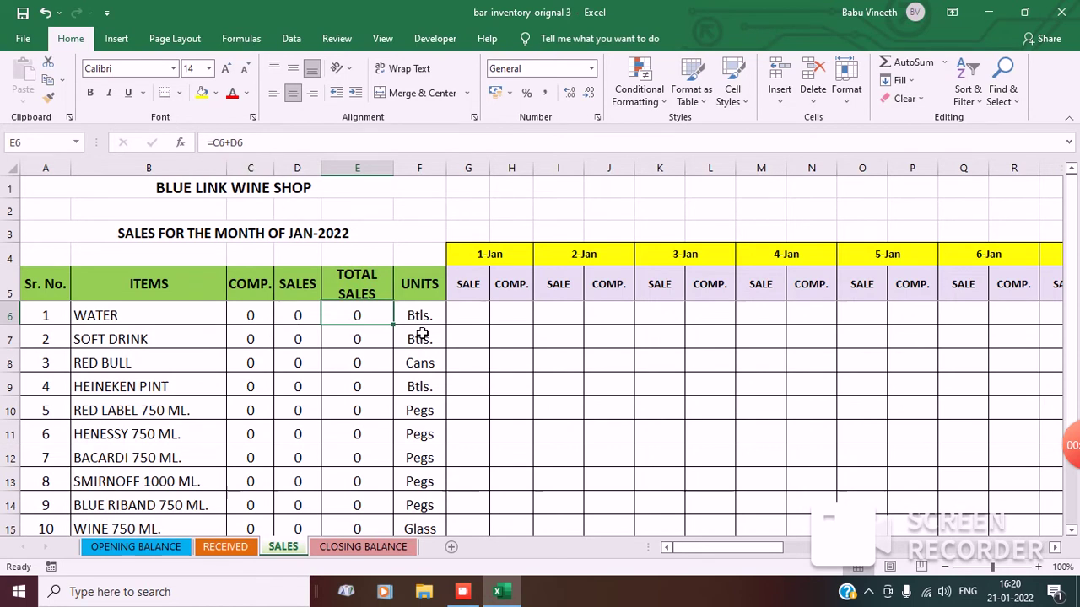
pyautogui.scroll(-1, 381, 335)
pyautogui.scroll(-2, 381, 335)
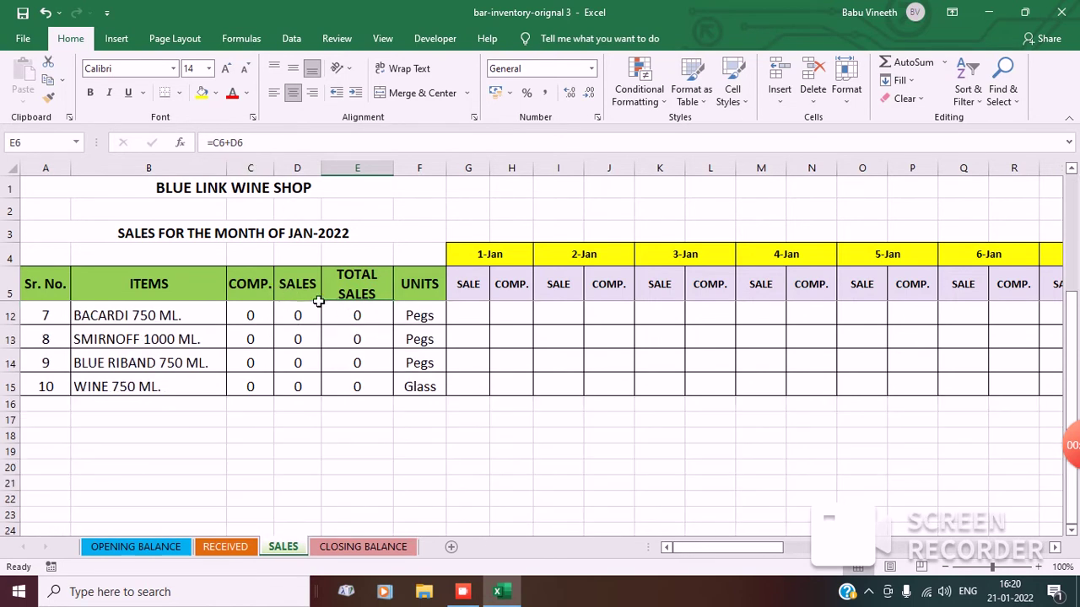
pyautogui.click(354, 547)
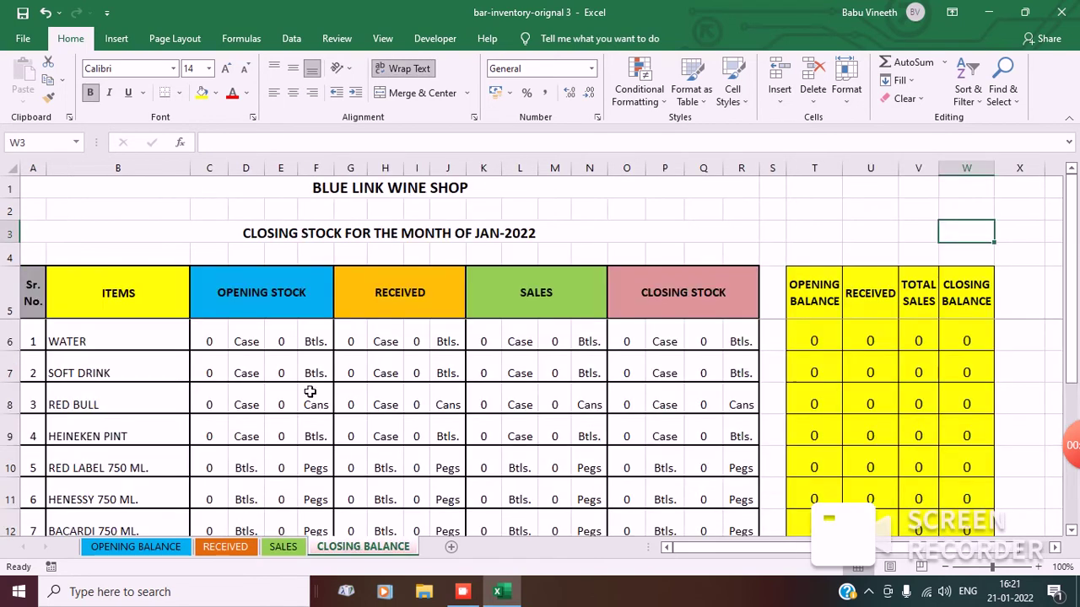
pyautogui.scroll(-1, 310, 390)
pyautogui.scroll(1, 310, 390)
pyautogui.scroll(-2, 379, 343)
pyautogui.scroll(2, 379, 340)
pyautogui.scroll(-1, 801, 445)
pyautogui.scroll(1, 812, 441)
pyautogui.click(832, 339)
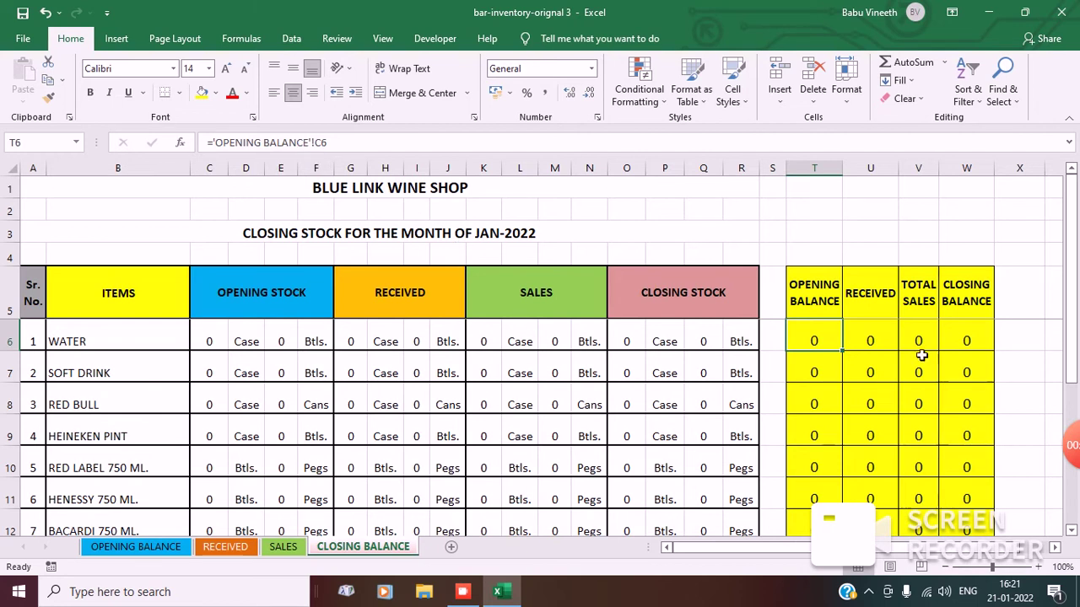
pyautogui.click(135, 547)
pyautogui.click(295, 334)
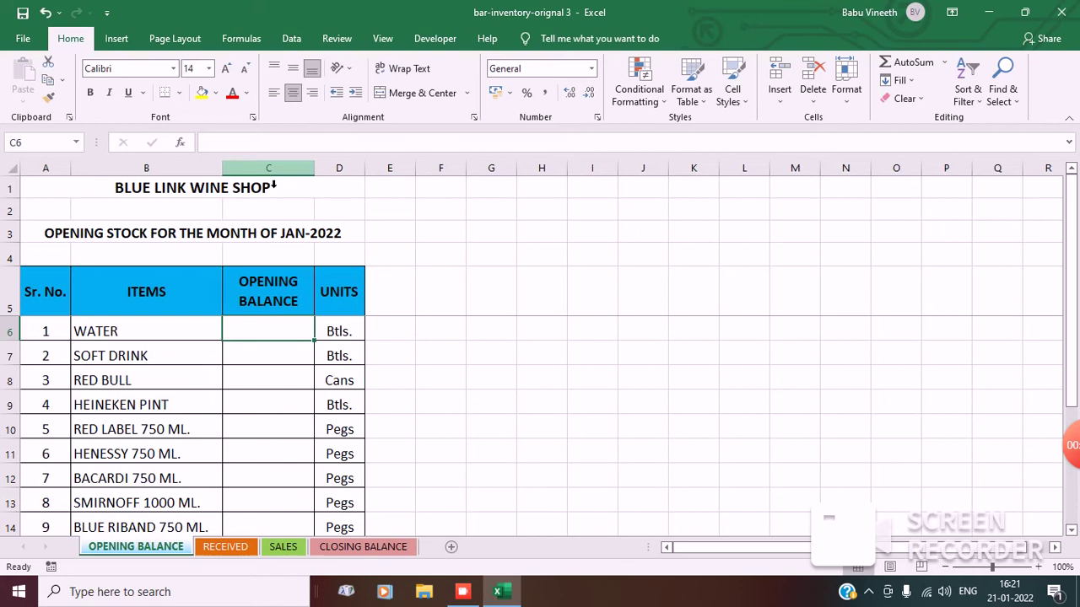
pyautogui.click(363, 546)
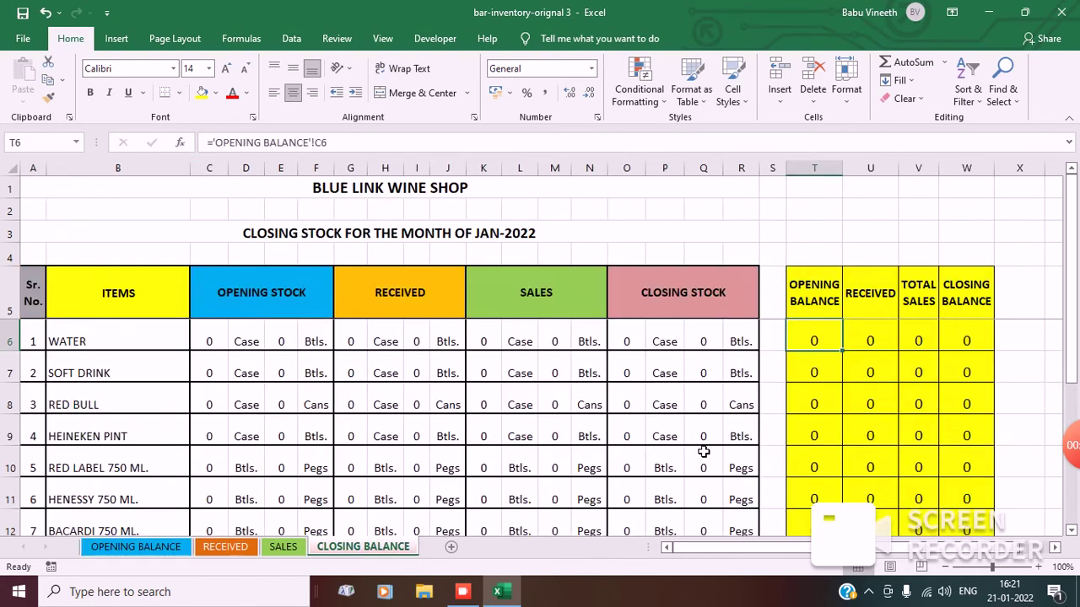
pyautogui.click(872, 340)
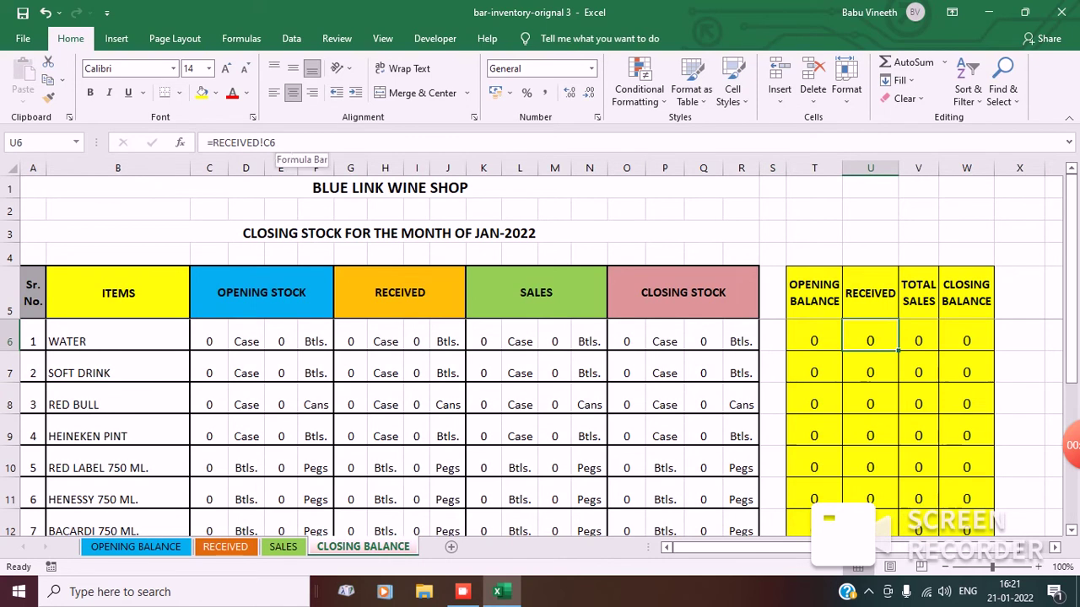
pyautogui.click(237, 549)
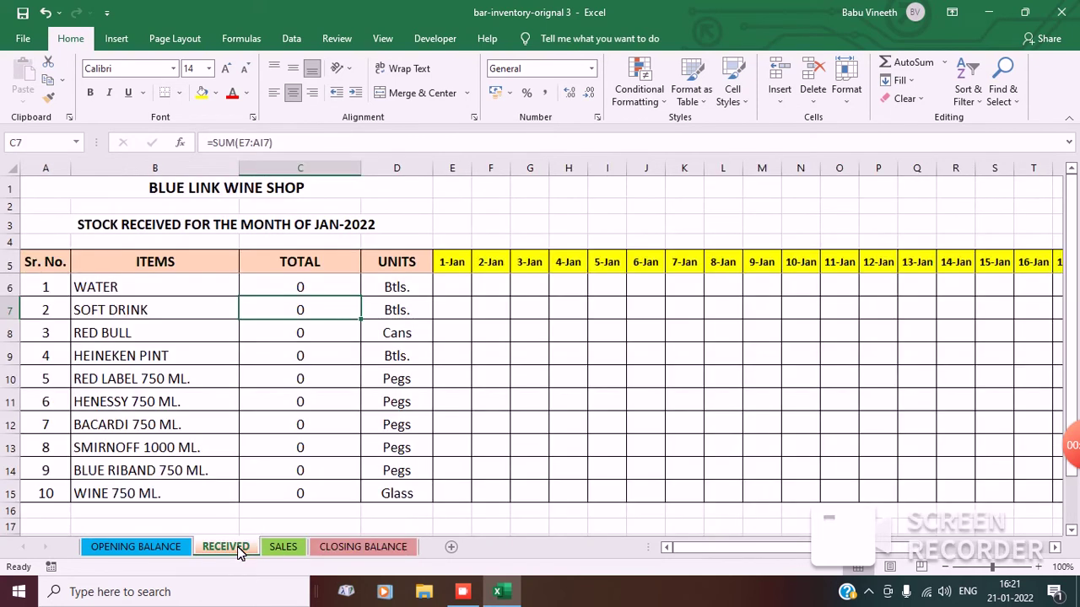
pyautogui.click(305, 292)
pyautogui.click(362, 546)
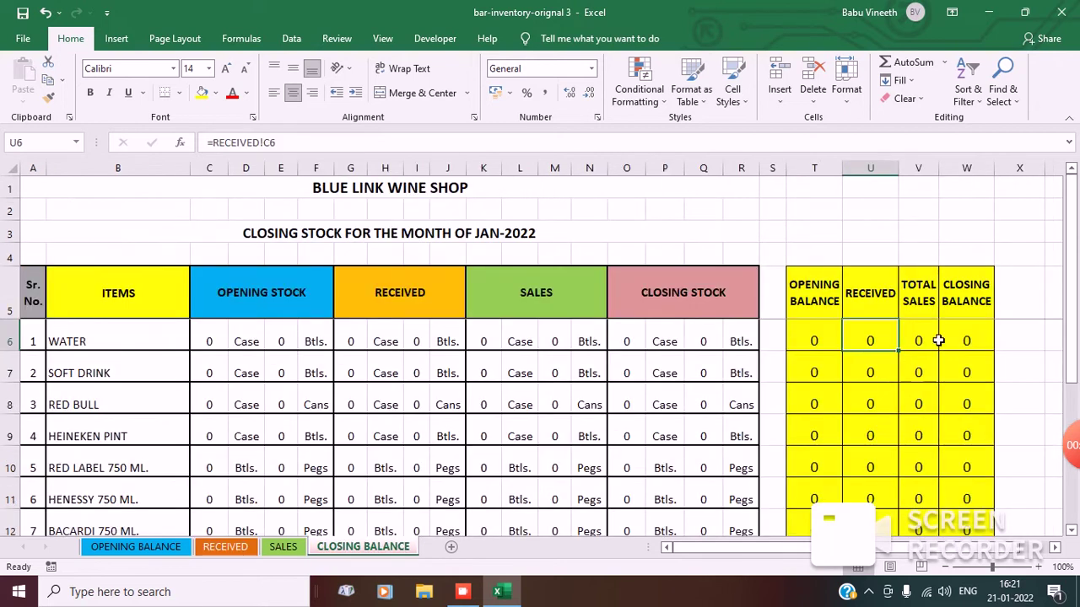
pyautogui.click(934, 341)
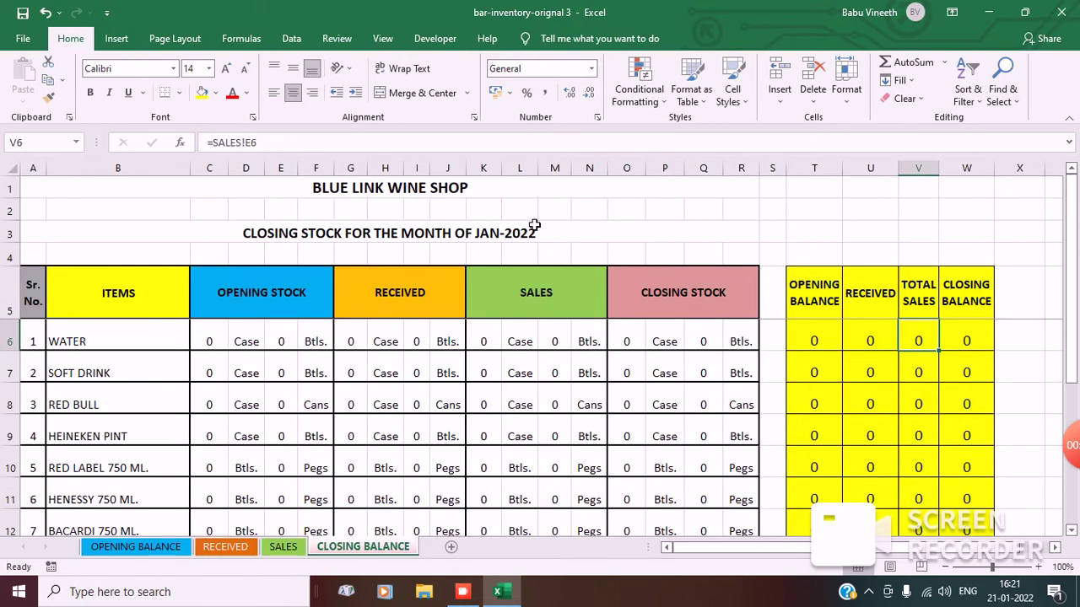
pyautogui.click(962, 346)
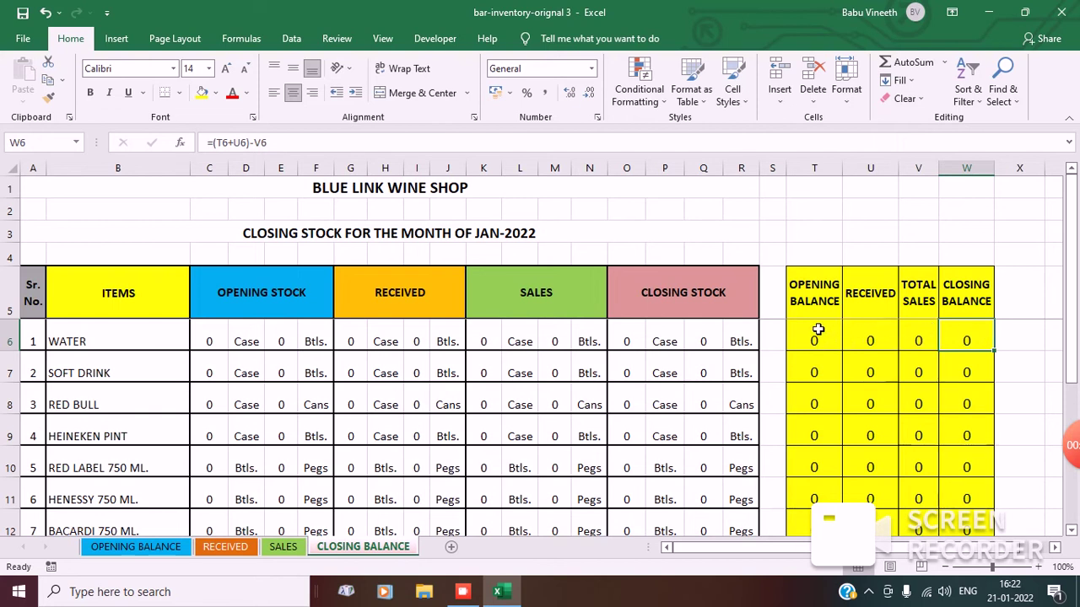
pyautogui.scroll(-2, 841, 494)
pyautogui.scroll(2, 841, 495)
pyautogui.scroll(-2, 119, 456)
pyautogui.scroll(1, 148, 498)
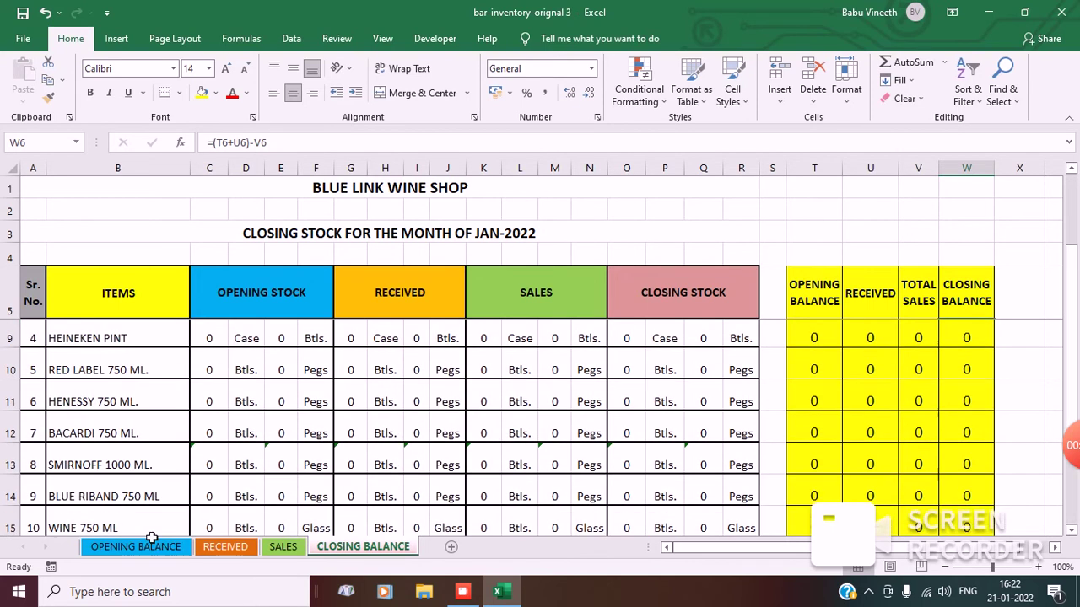
pyautogui.click(139, 547)
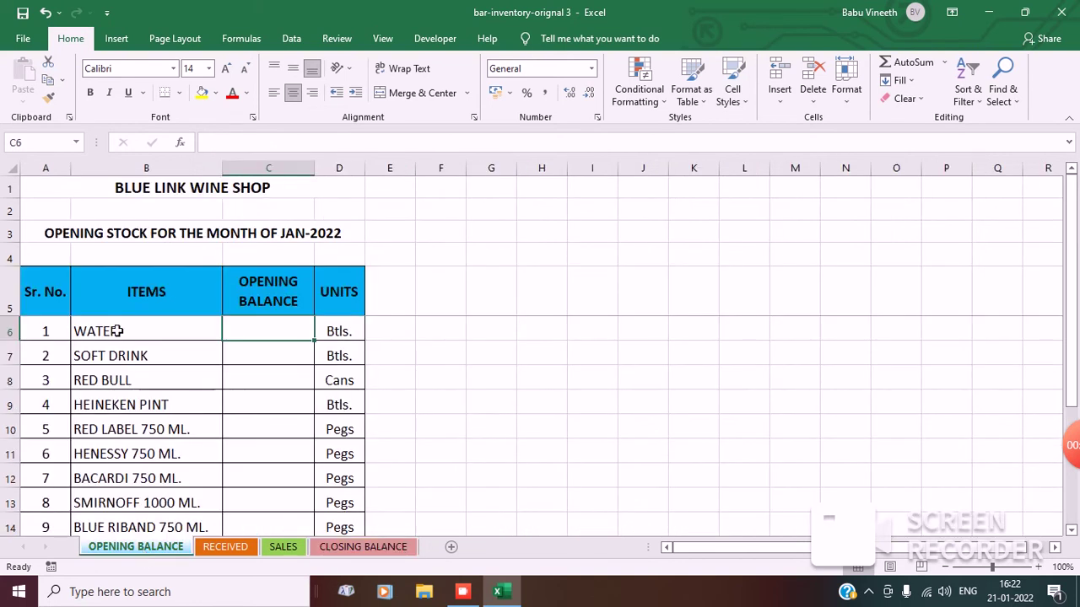
pyautogui.scroll(-1, 118, 333)
pyautogui.scroll(1, 127, 368)
pyautogui.click(225, 546)
pyautogui.click(284, 546)
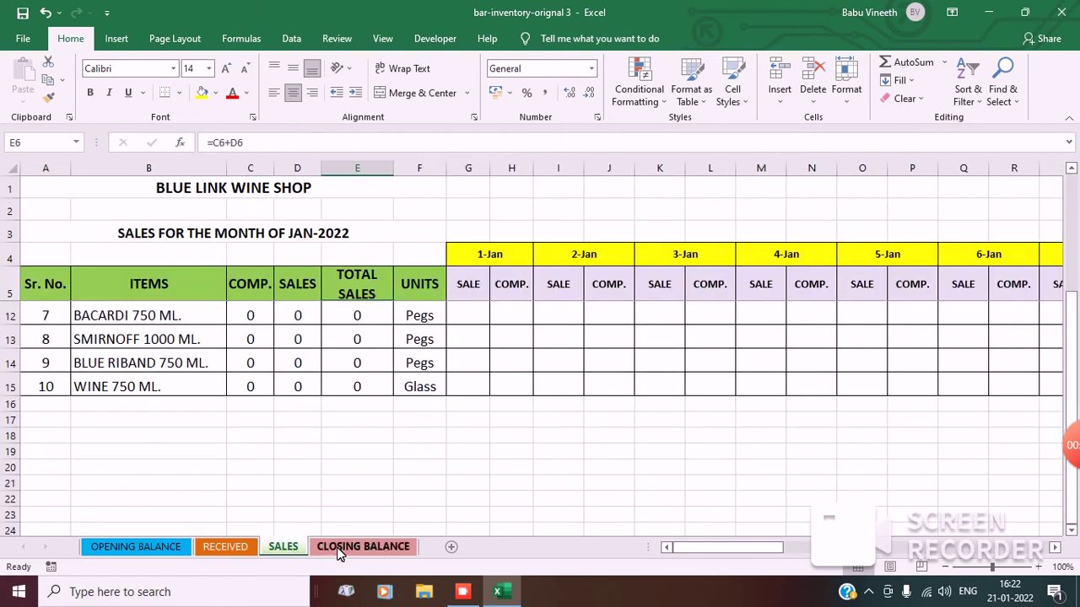
pyautogui.click(353, 547)
pyautogui.scroll(1, 348, 531)
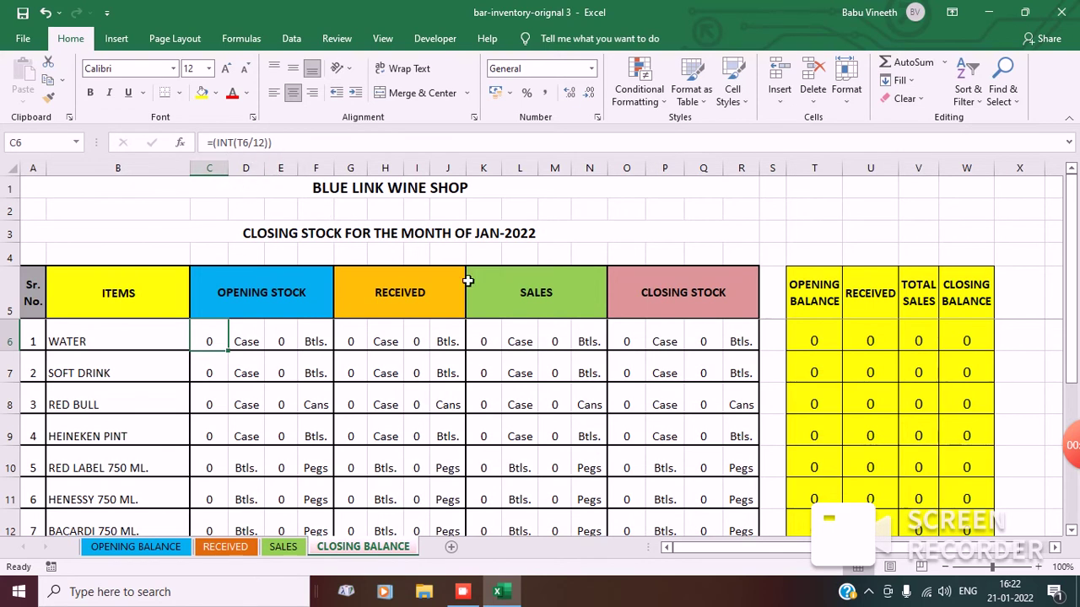
pyautogui.click(825, 345)
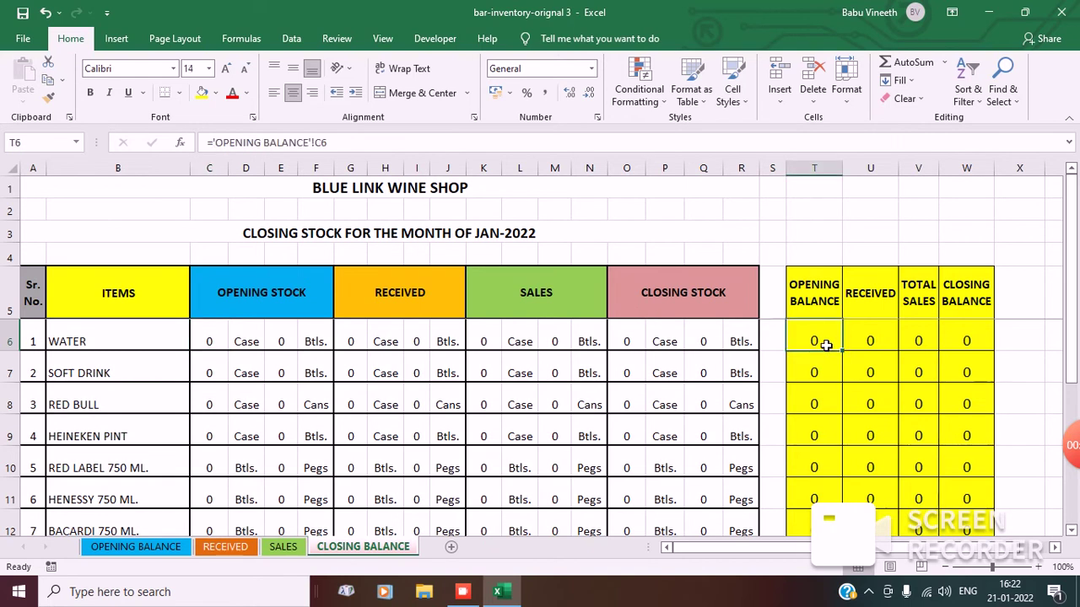
pyautogui.click(213, 346)
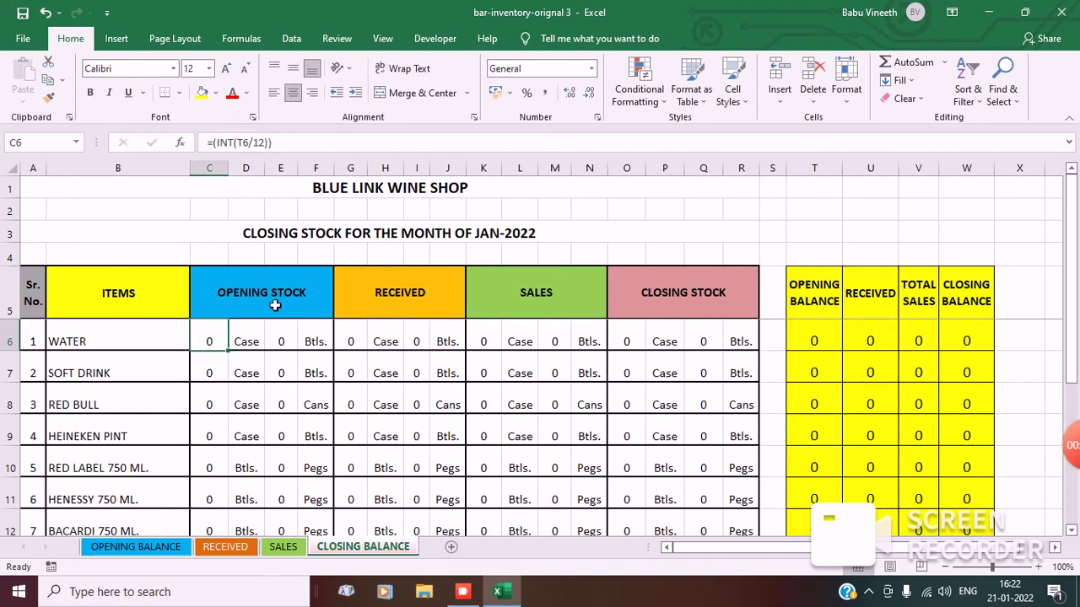
pyautogui.click(289, 343)
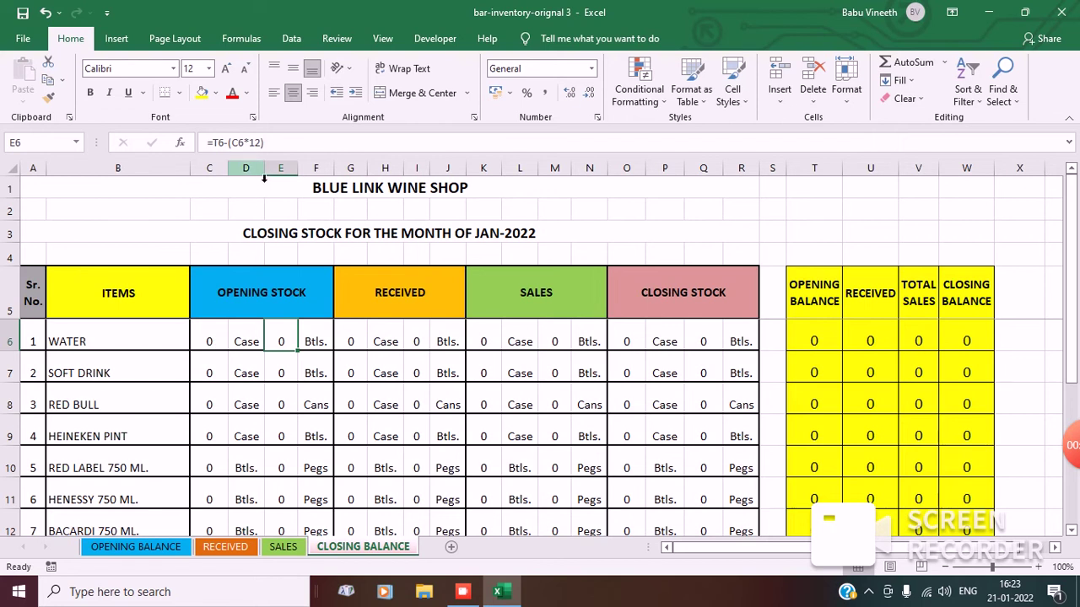
pyautogui.click(322, 343)
pyautogui.click(351, 343)
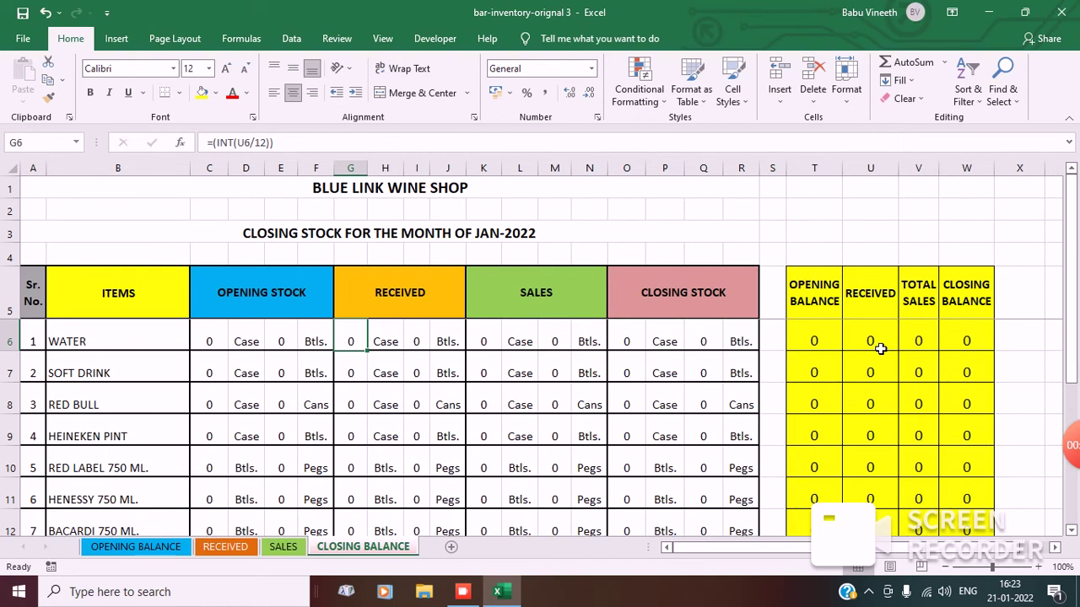
pyautogui.click(417, 348)
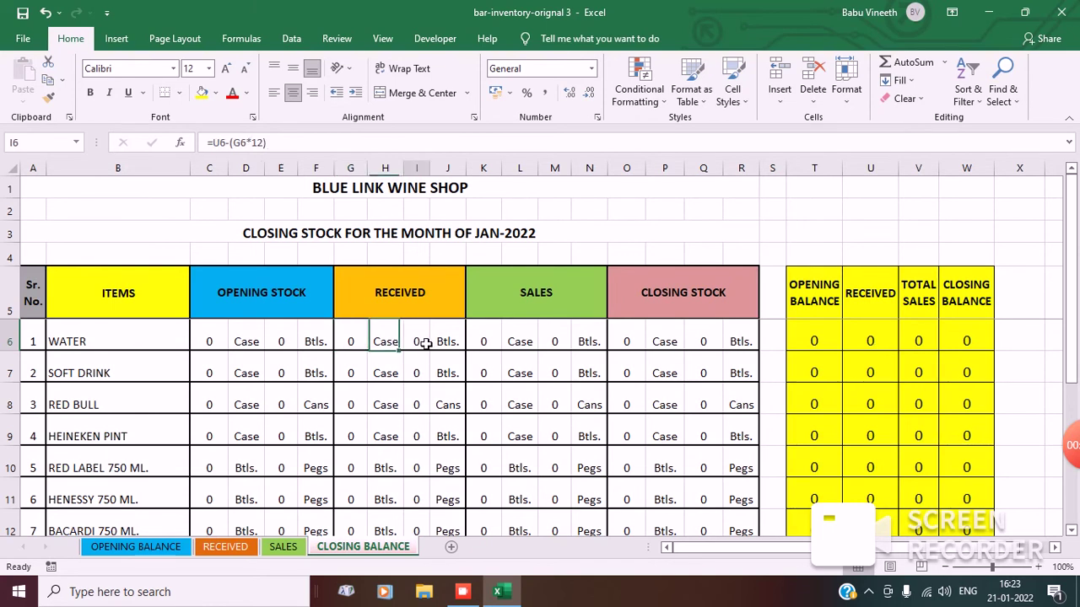
pyautogui.click(493, 346)
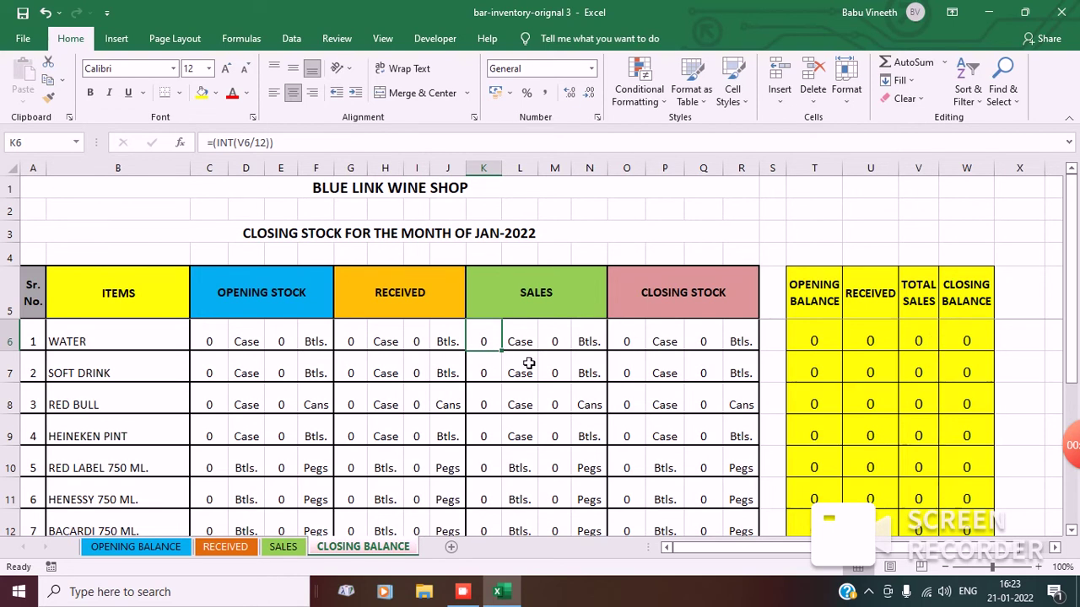
pyautogui.click(560, 342)
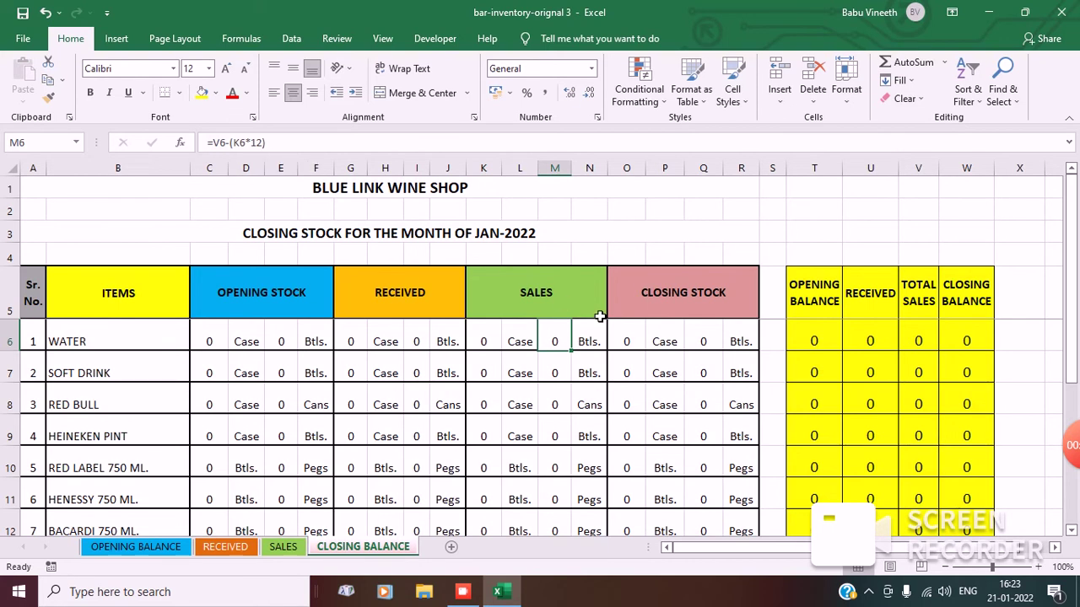
pyautogui.click(637, 340)
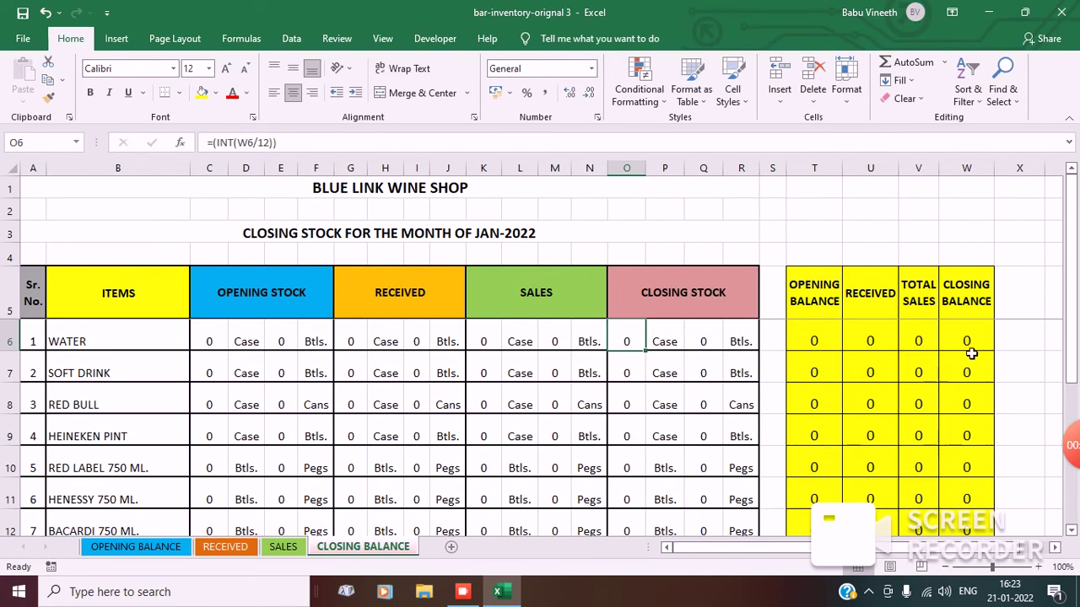
pyautogui.click(720, 345)
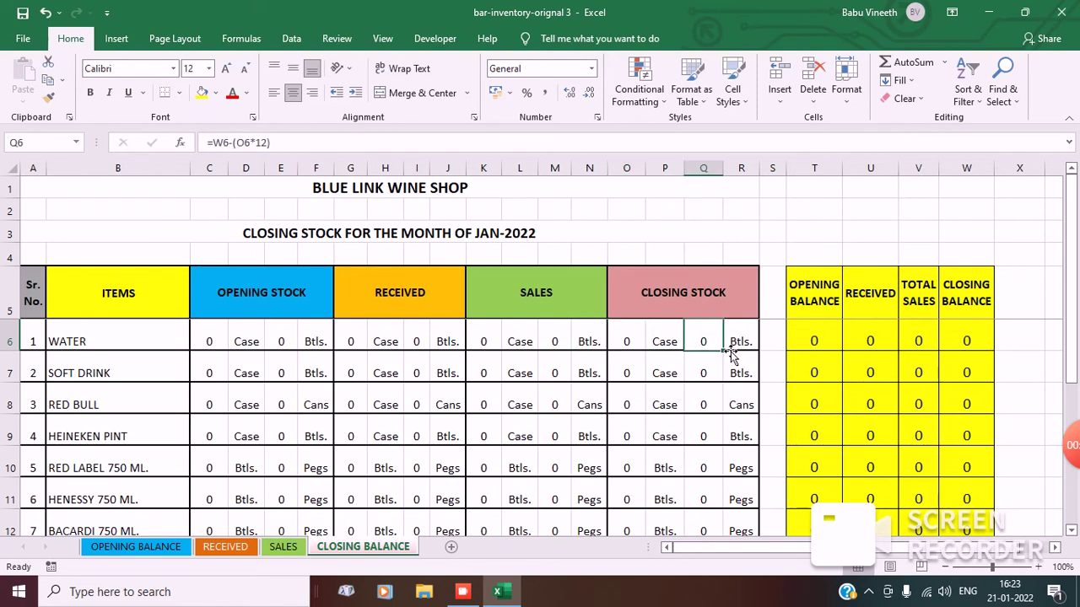
pyautogui.click(211, 353)
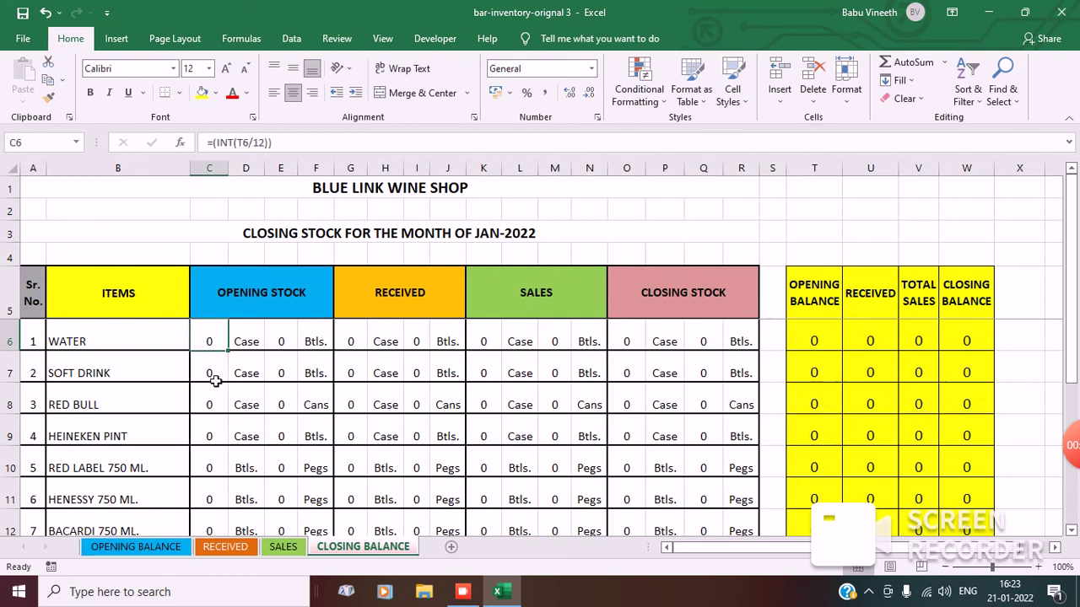
pyautogui.click(212, 380)
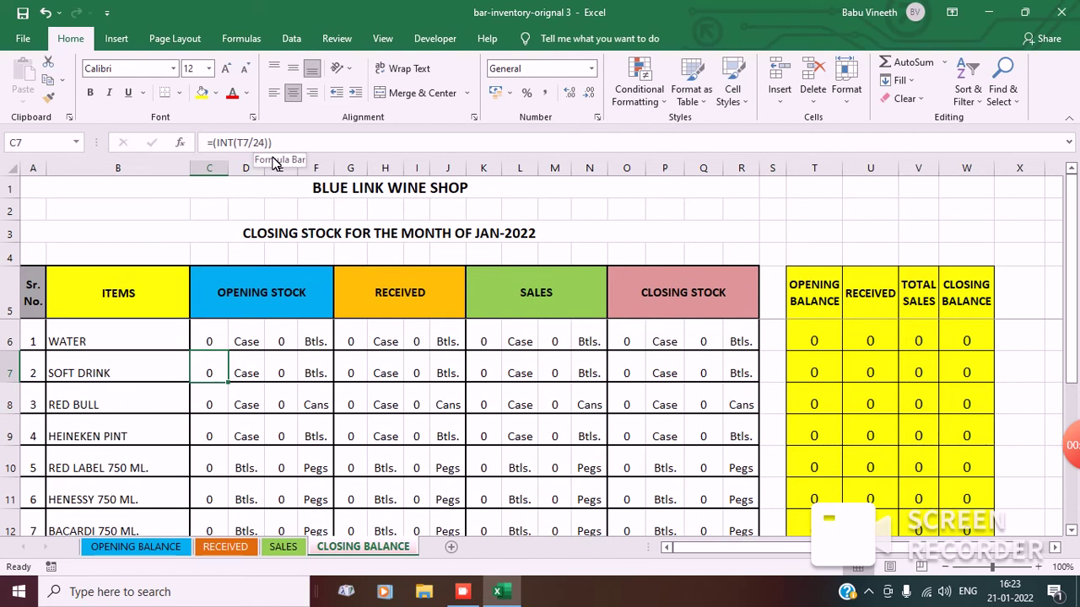
pyautogui.scroll(-1, 250, 379)
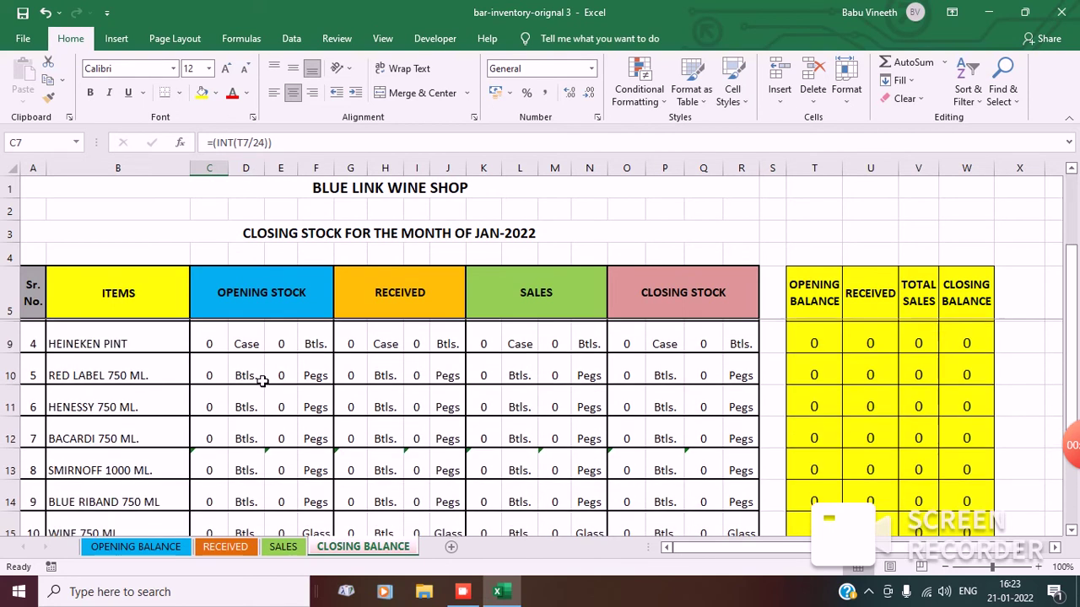
pyautogui.click(210, 376)
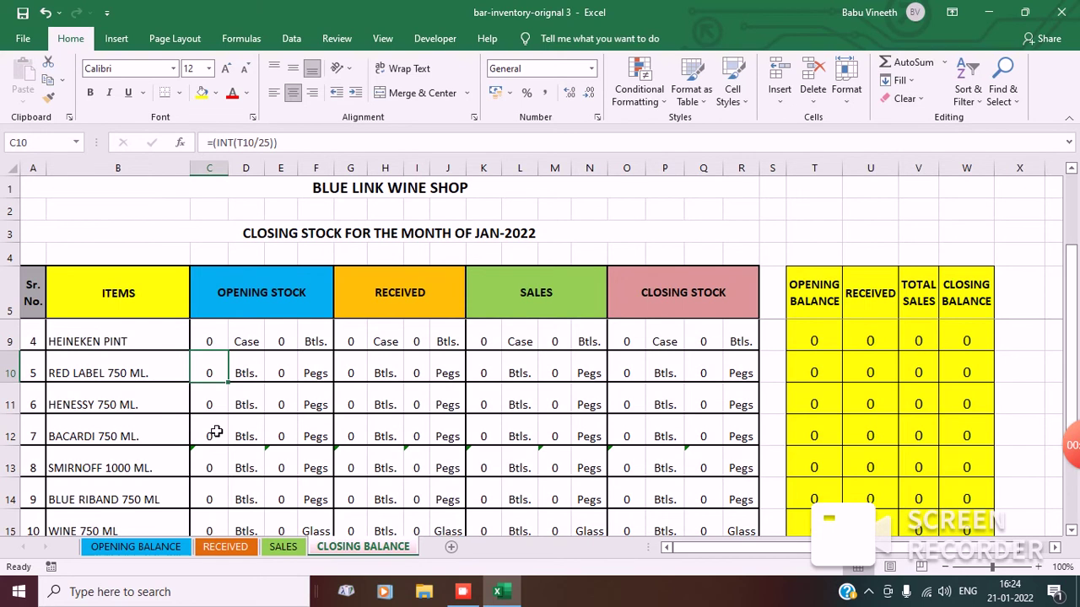
pyautogui.click(214, 469)
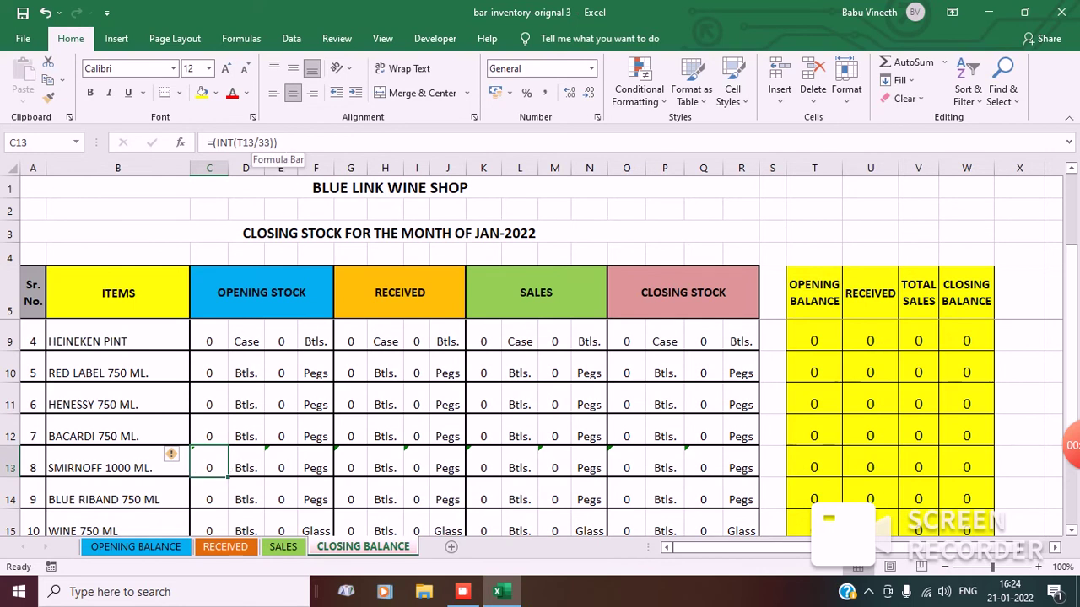
pyautogui.scroll(-1, 269, 506)
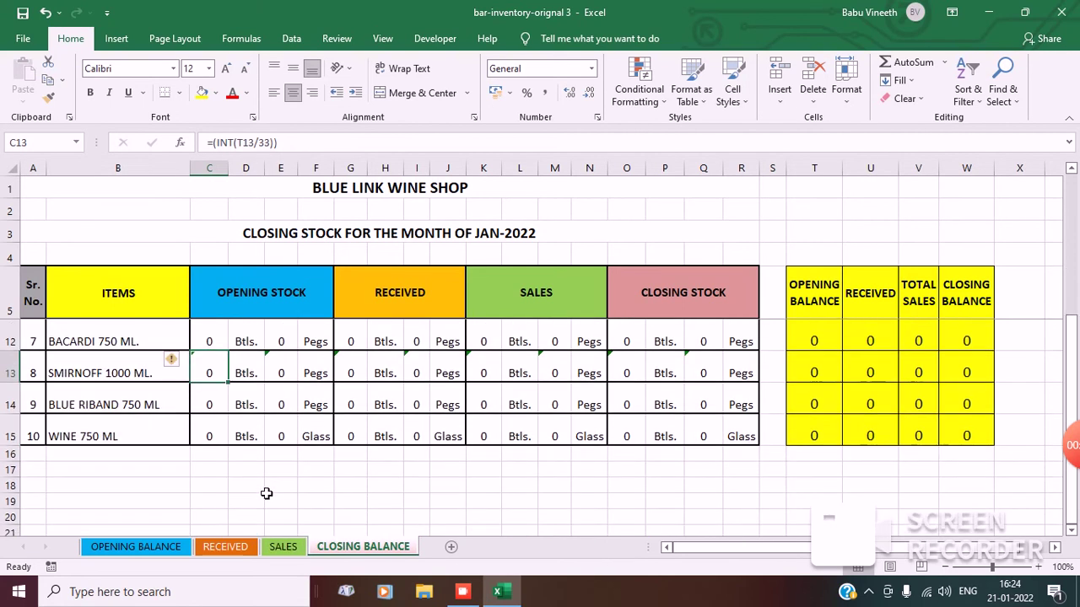
pyautogui.click(211, 432)
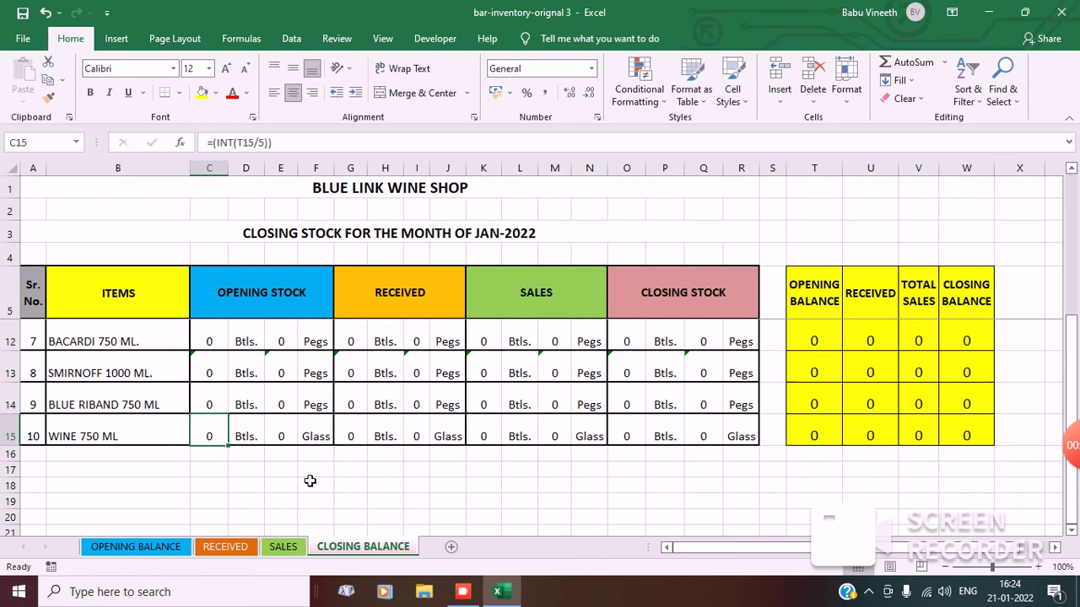
# Return to the top and switch to the OPENING BALANCE sheet.
pyautogui.scroll(1, 416, 524)
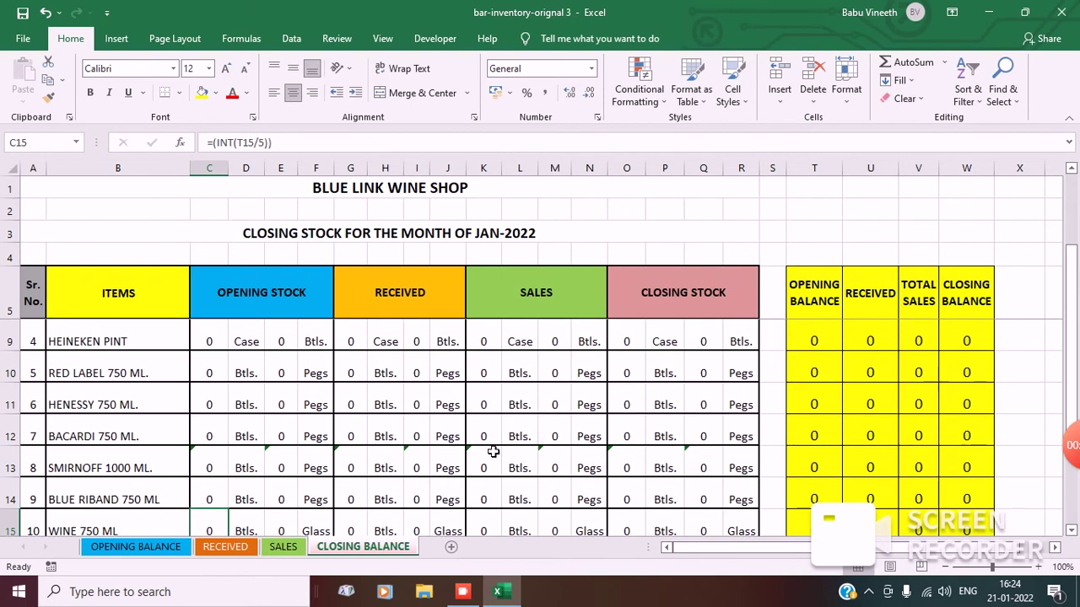
pyautogui.click(110, 547)
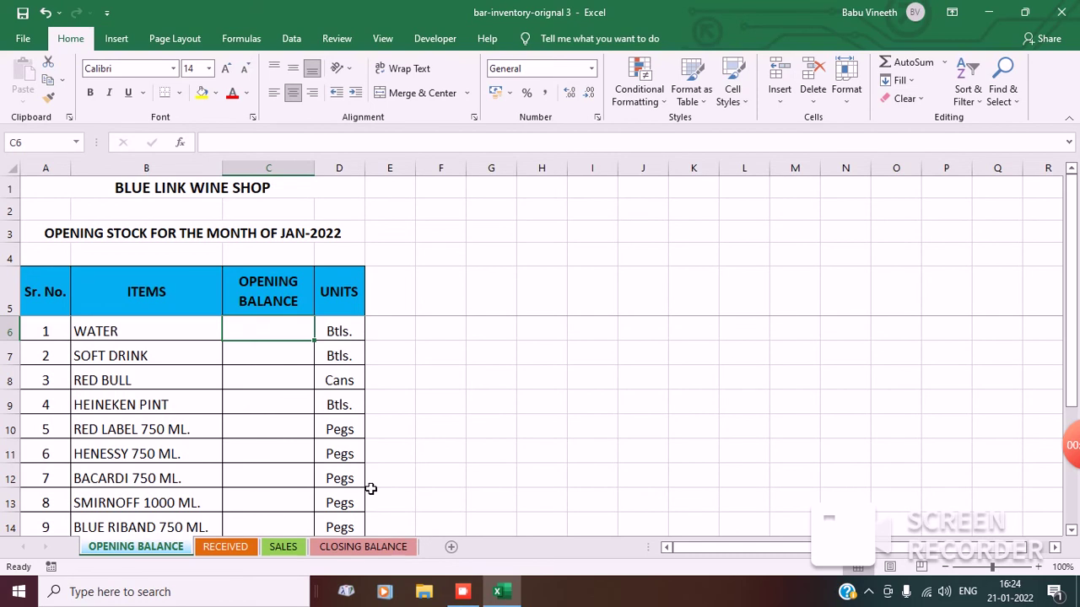
# Enter opening balances 14, 24, 24, 24, 35 for WATER through RED LABEL.
pyautogui.write('14')
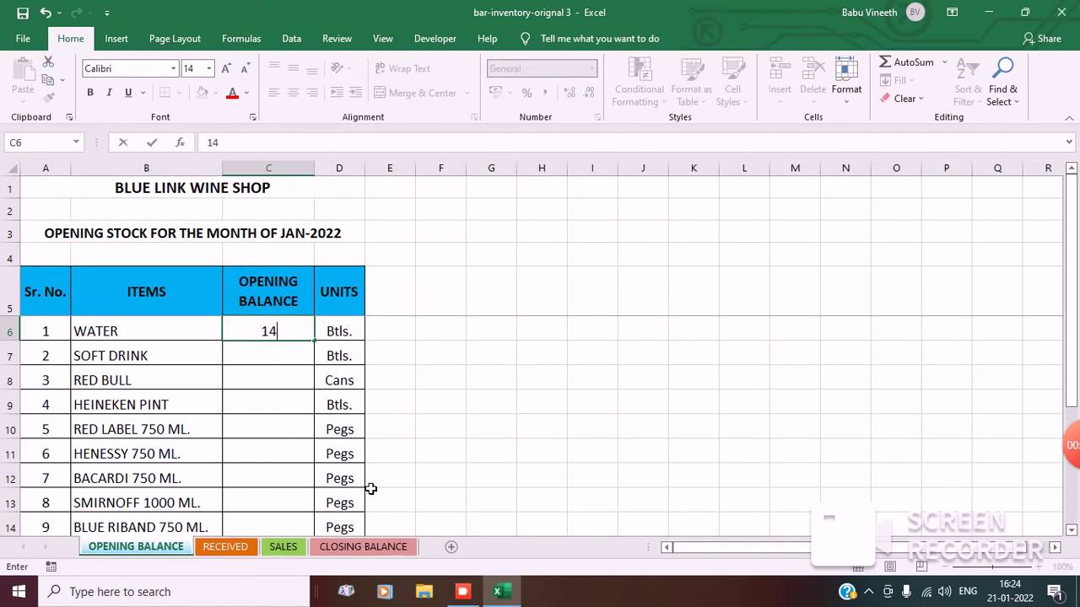
pyautogui.press('Return')
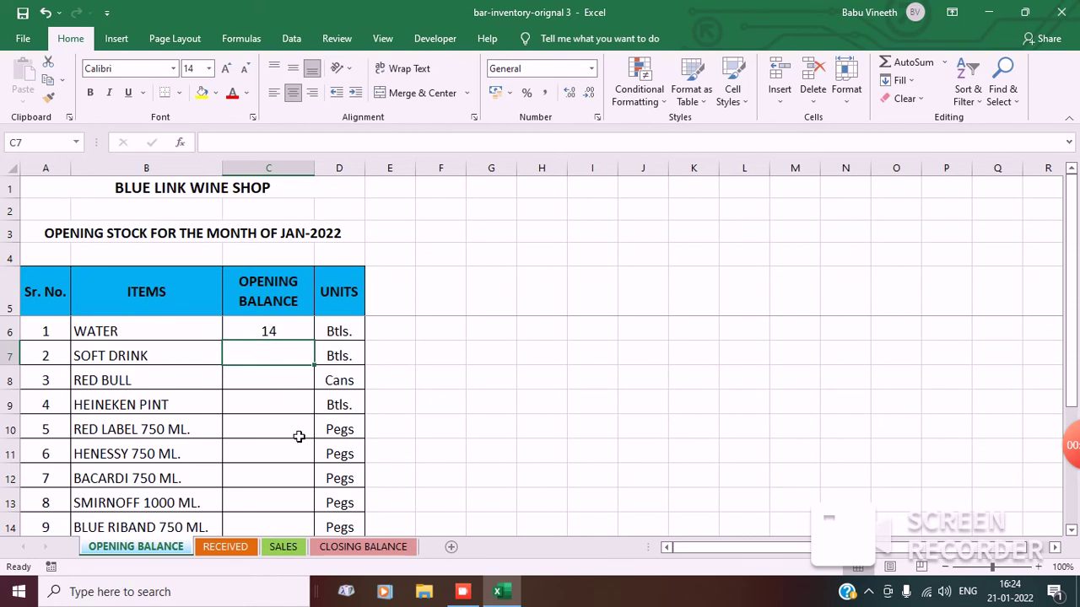
pyautogui.write('24')
pyautogui.press('Return')
pyautogui.write('24')
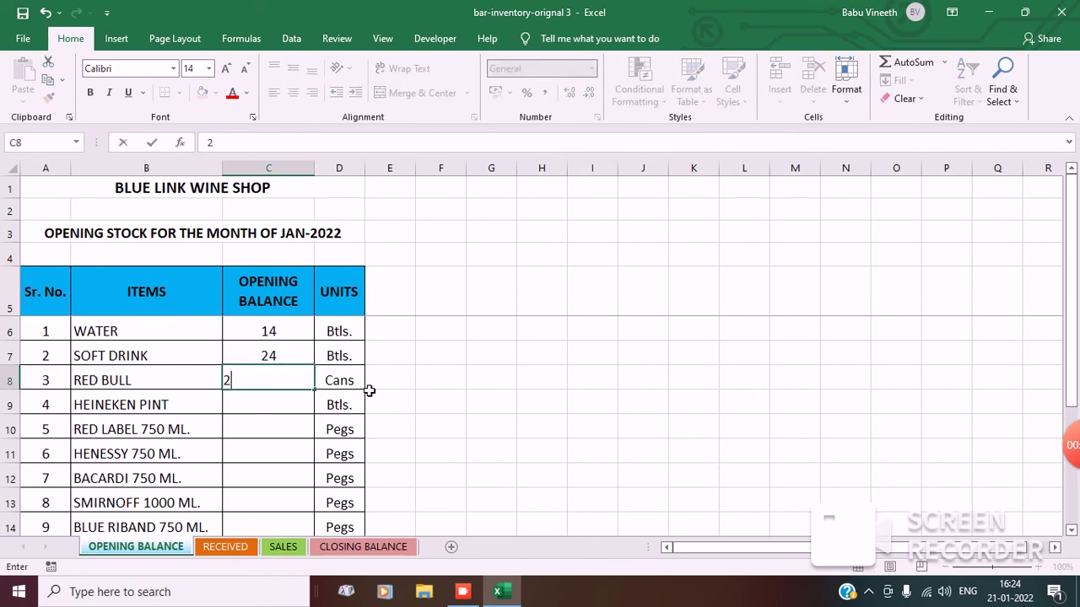
pyautogui.press('Return')
pyautogui.write('24')
pyautogui.press('Return')
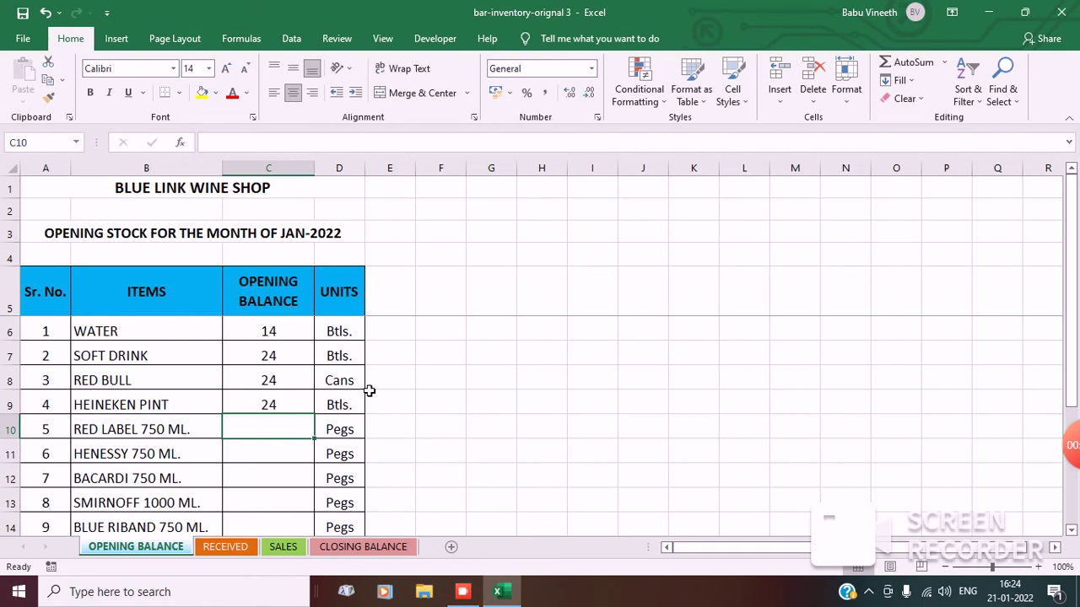
pyautogui.write('35')
pyautogui.press('Return')
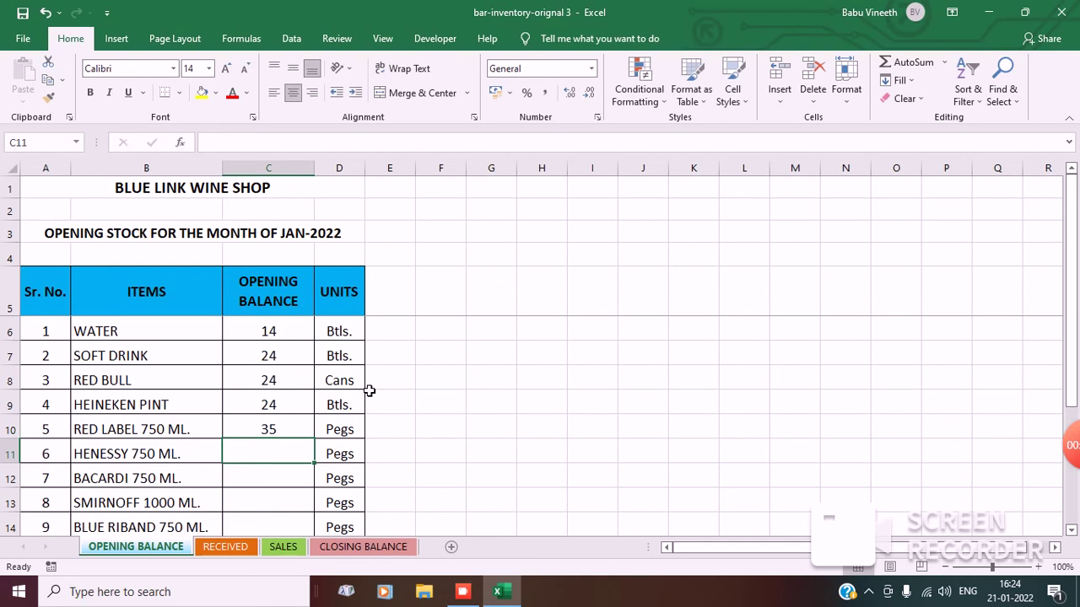
# Enter opening balances 25, 25, 36, 25, 7 for HENESSY through WINE.
pyautogui.write('25')
pyautogui.press('Return')
pyautogui.write('25')
pyautogui.press('Return')
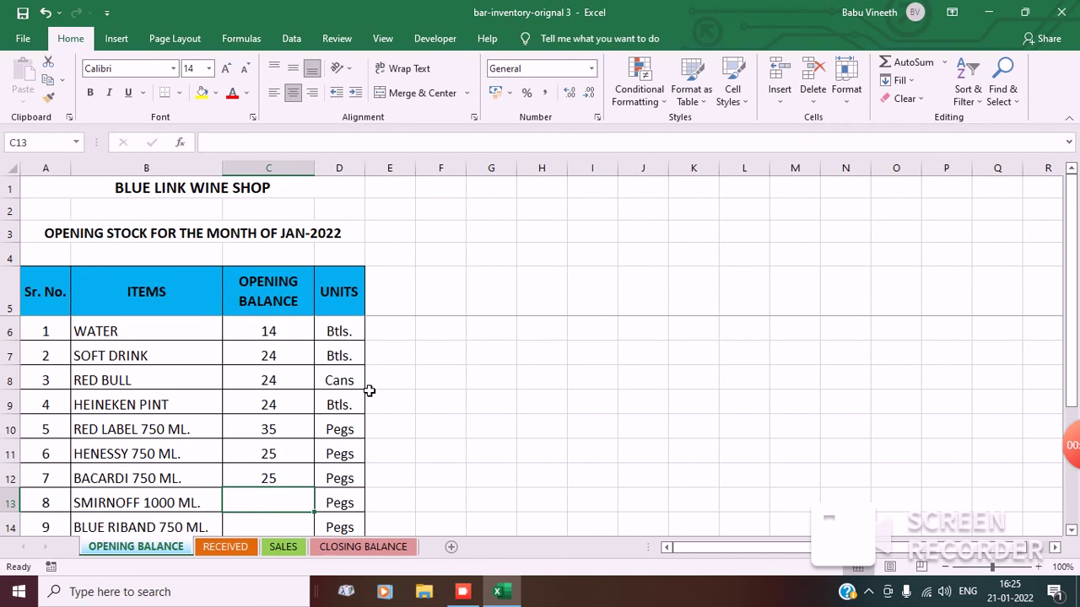
pyautogui.write('36')
pyautogui.press('Return')
pyautogui.scroll(-1, 384, 399)
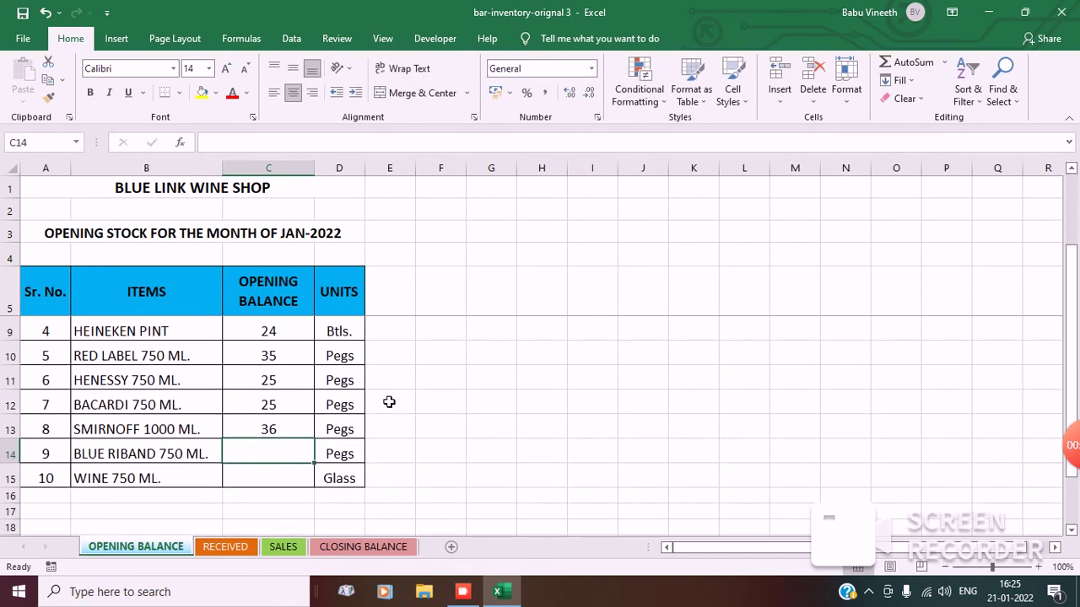
pyautogui.write('25')
pyautogui.press('Return')
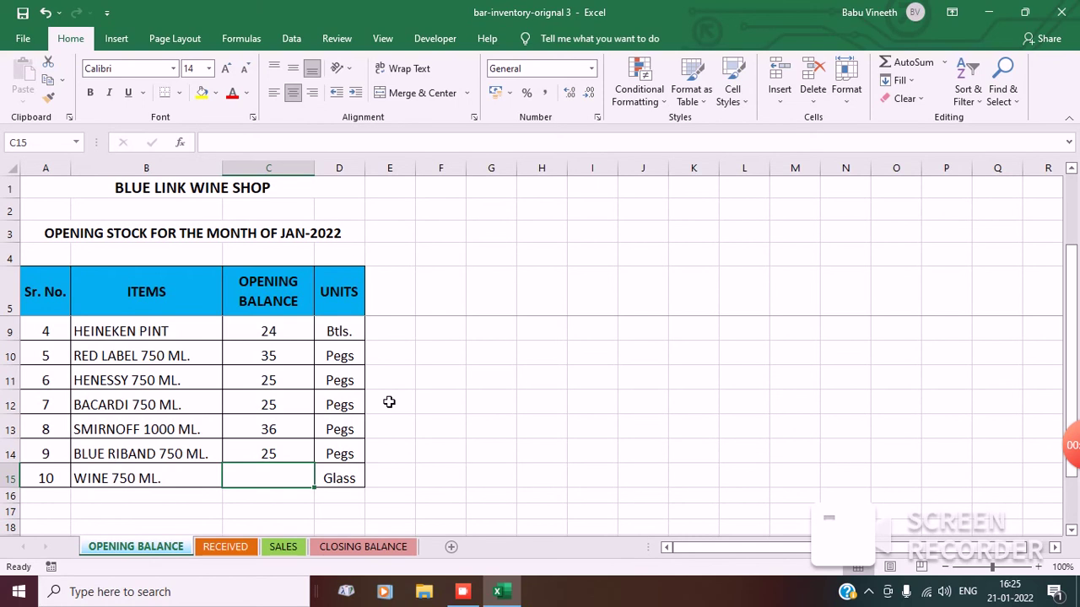
pyautogui.write('7')
pyautogui.press('Return')
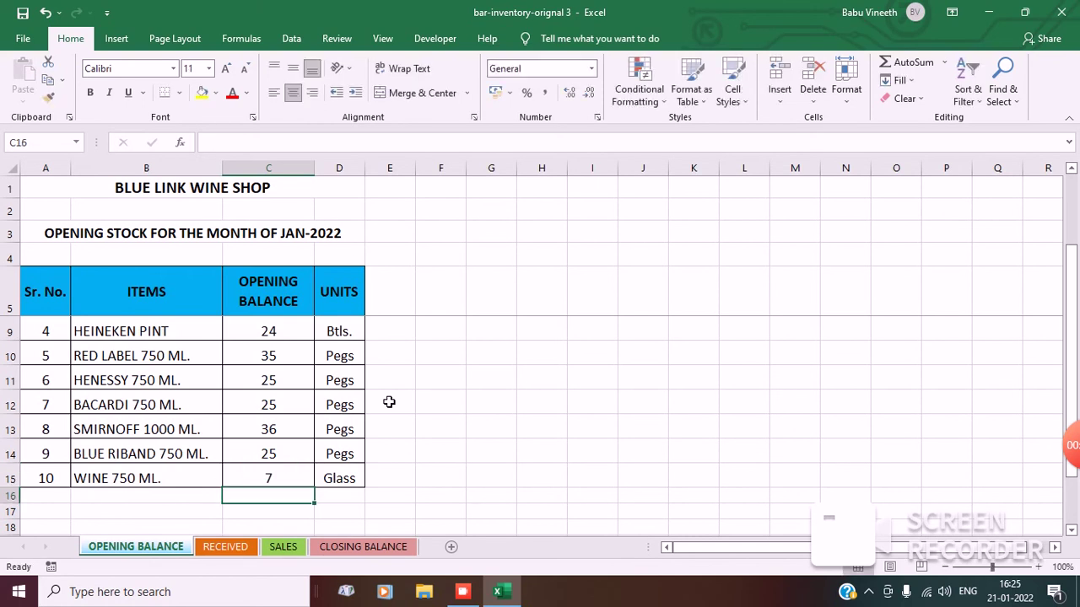
# Check the figures on CLOSING BALANCE, then select WATER's 1-Jan cell on RECEIVED.
pyautogui.click(362, 547)
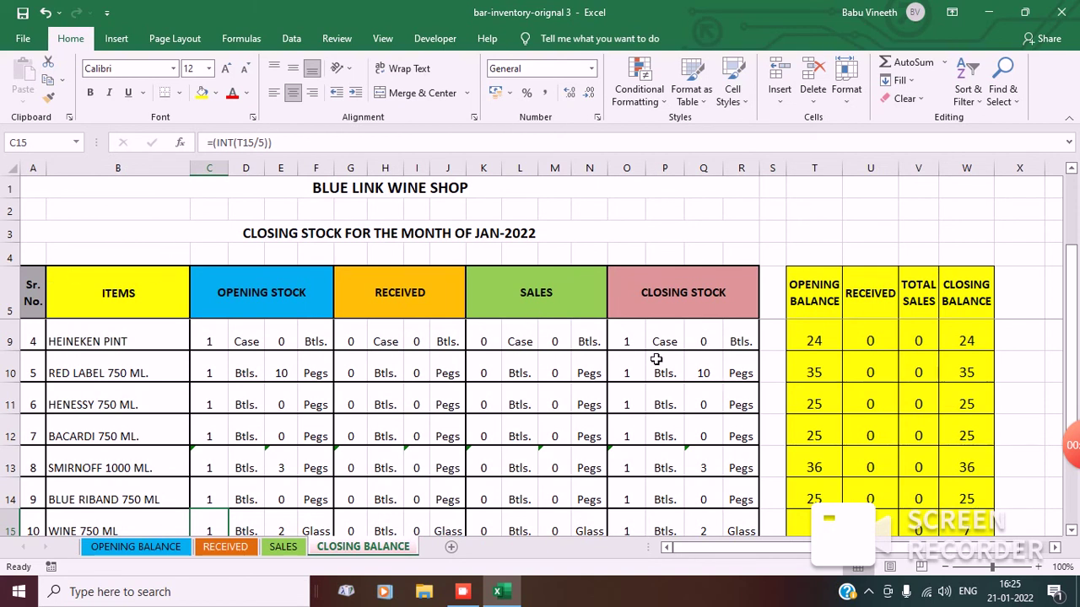
pyautogui.click(236, 547)
pyautogui.click(465, 287)
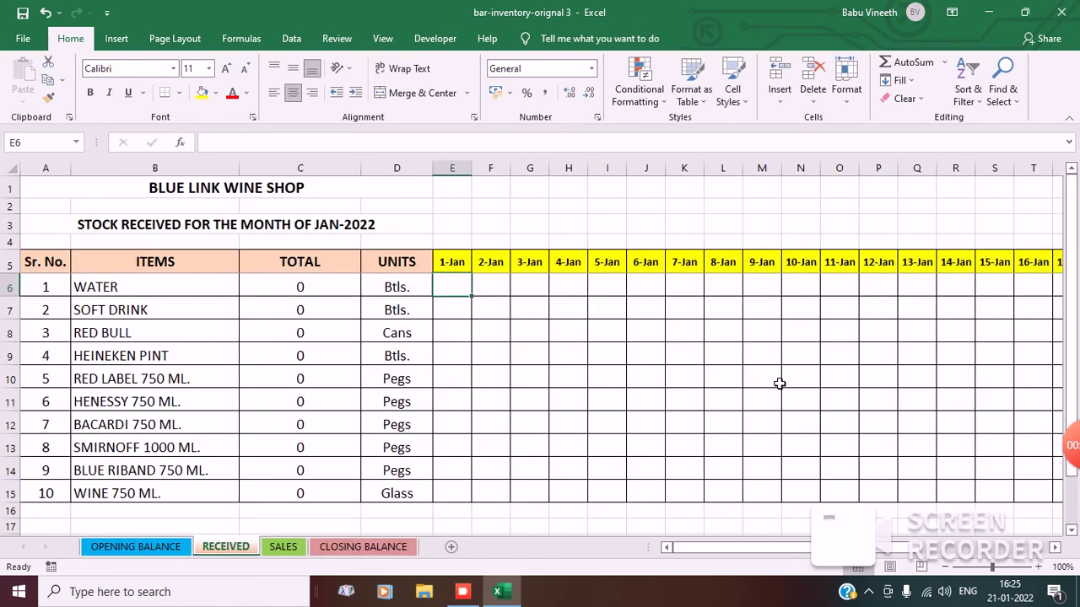
# Record 1-Jan receipts: WATER 12, SOFT DRINK 24, RED BULL 24, HEINEKEN PINT 29, RED LABEL 25.
pyautogui.write('12')
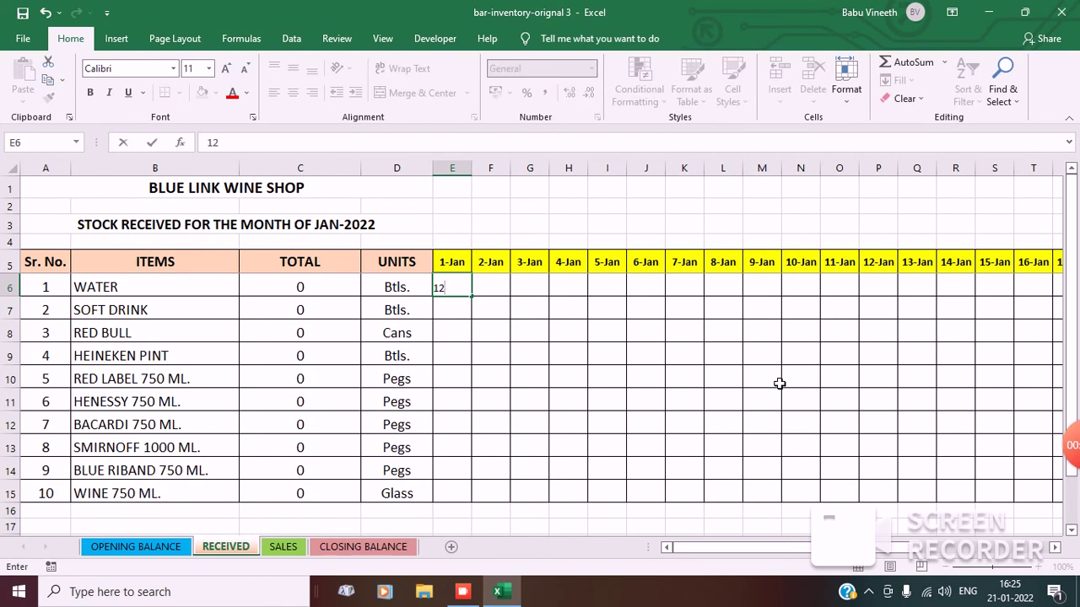
pyautogui.press('Return')
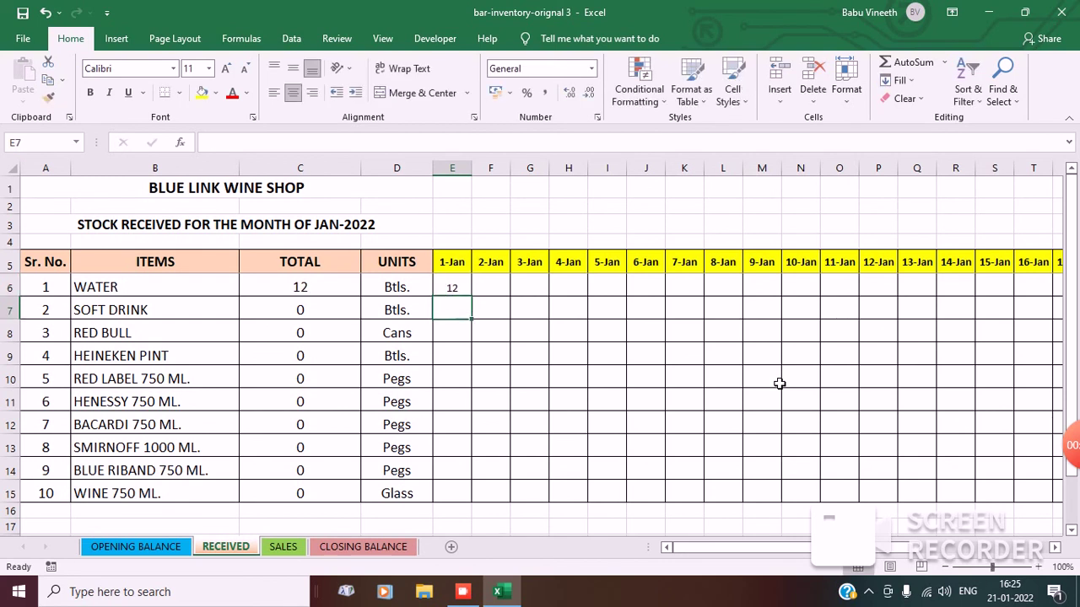
pyautogui.write('24')
pyautogui.press('Return')
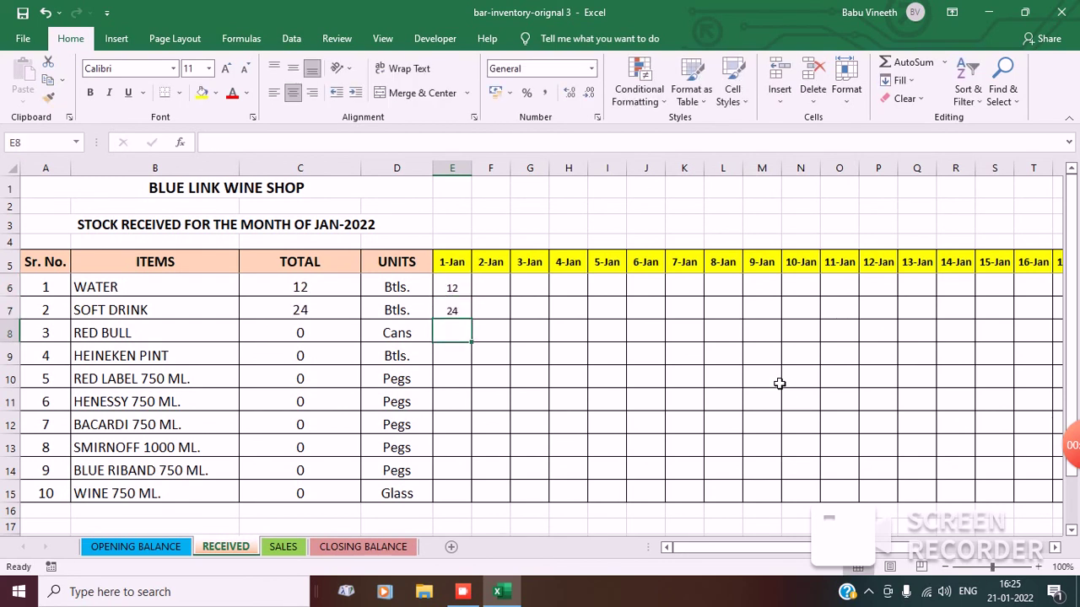
pyautogui.write('24')
pyautogui.press('Return')
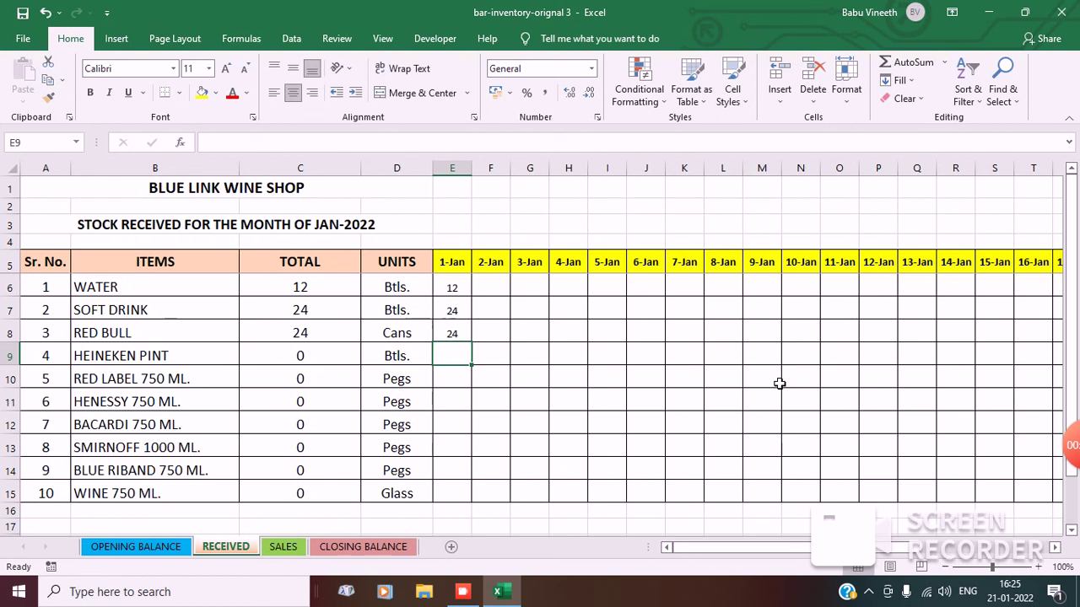
pyautogui.write('29')
pyautogui.press('Return')
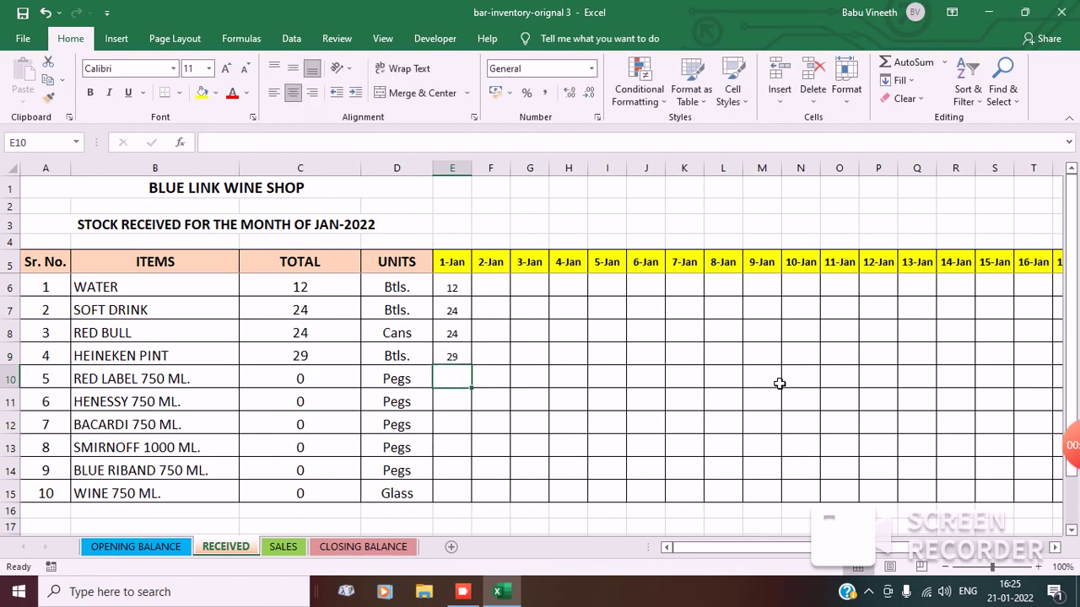
pyautogui.write('25')
pyautogui.press('Return')
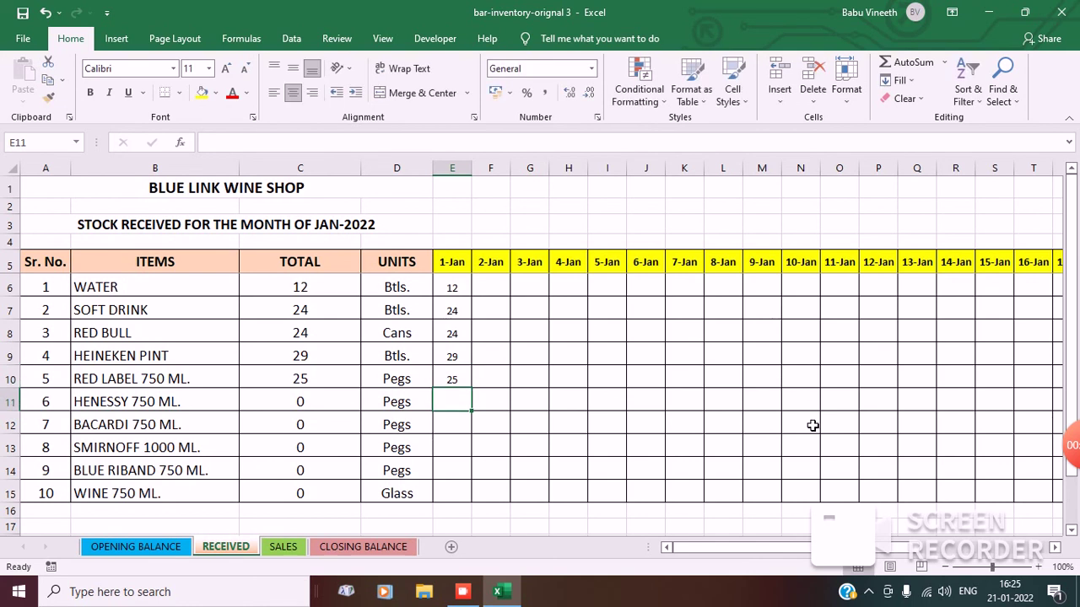
# Record 1-Jan receipts of 33 for SMIRNOFF and 5 for WINE.
pyautogui.click(443, 449)
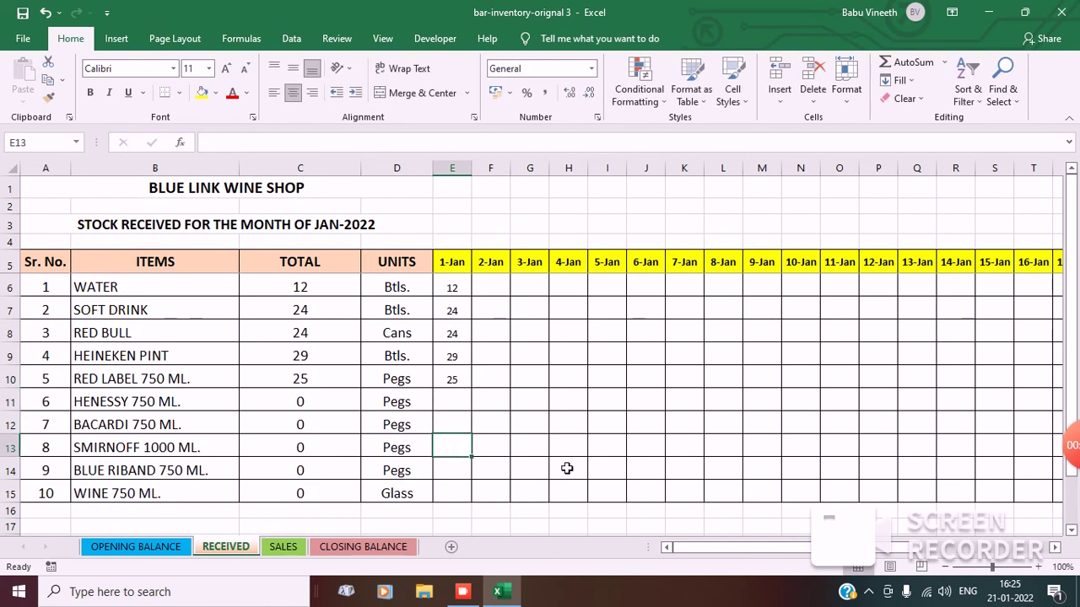
pyautogui.write('33')
pyautogui.press('Return')
pyautogui.click(469, 498)
pyautogui.write('5')
pyautogui.press('Return')
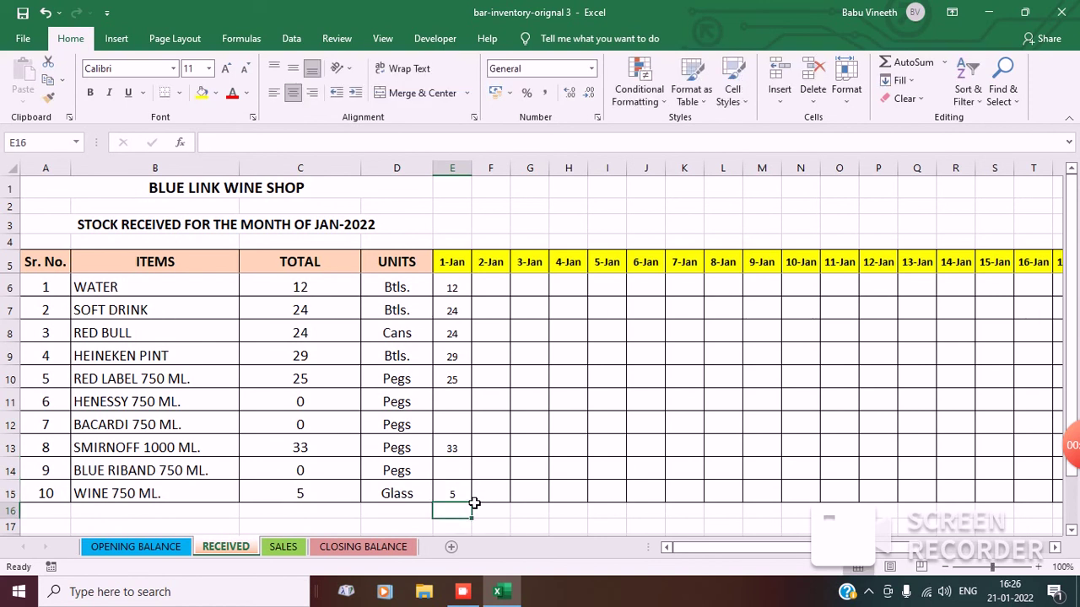
# Check the CLOSING BALANCE sheet, then switch to the SALES sheet.
pyautogui.click(350, 547)
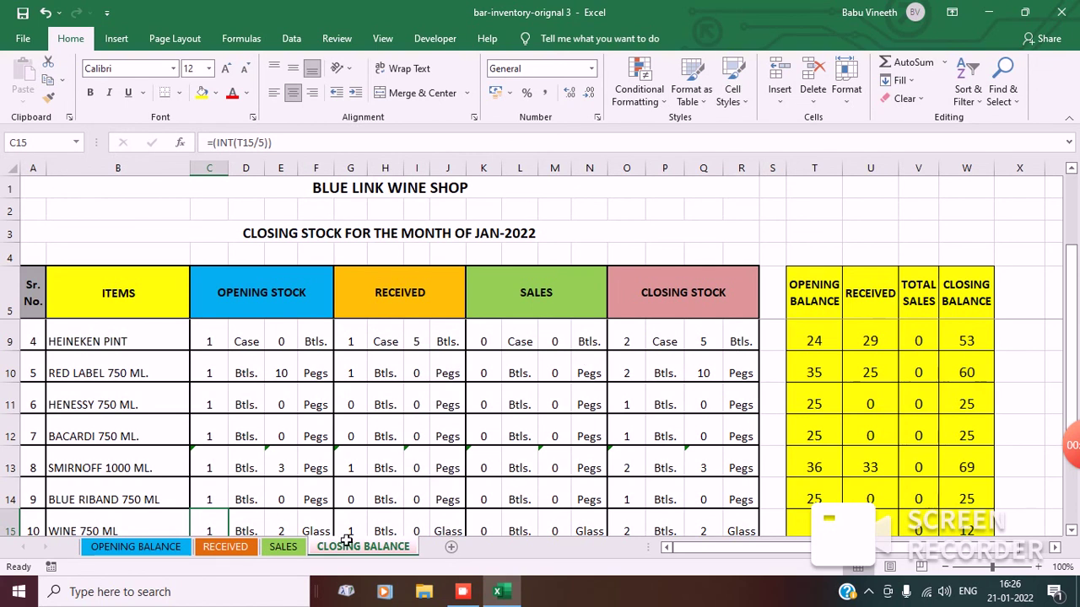
pyautogui.click(285, 549)
pyautogui.scroll(2, 482, 427)
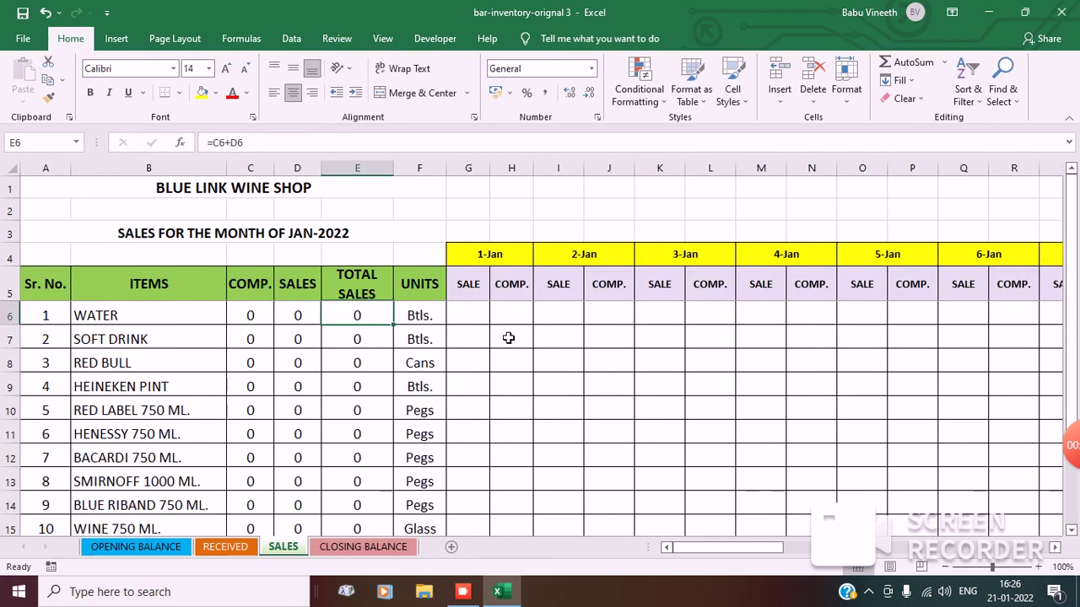
# Log WATER's 1-Jan sales as 10 sold and 1 complimentary.
pyautogui.click(485, 321)
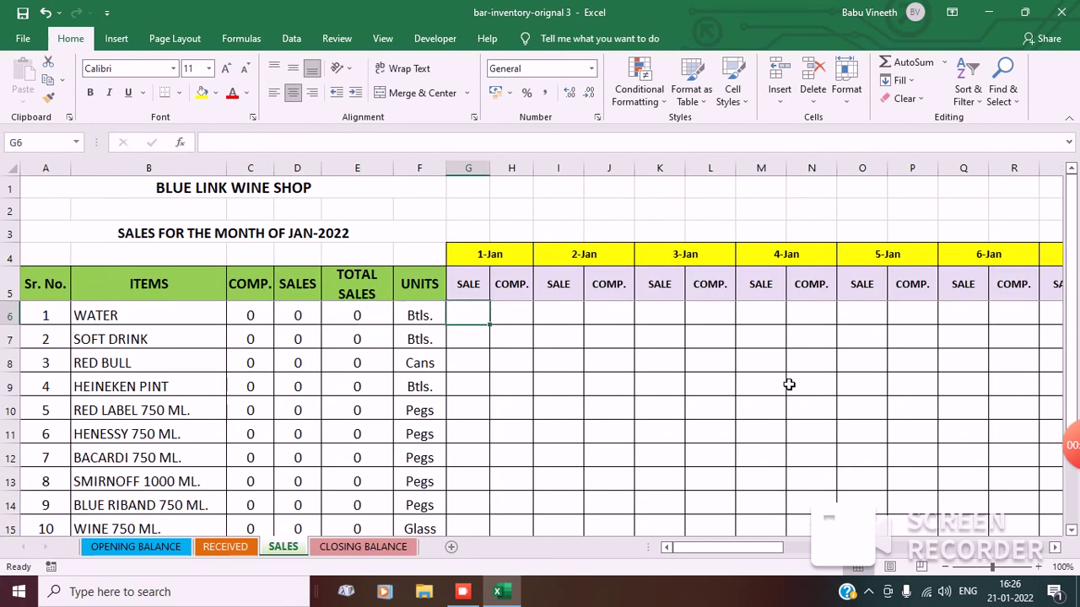
pyautogui.write('10')
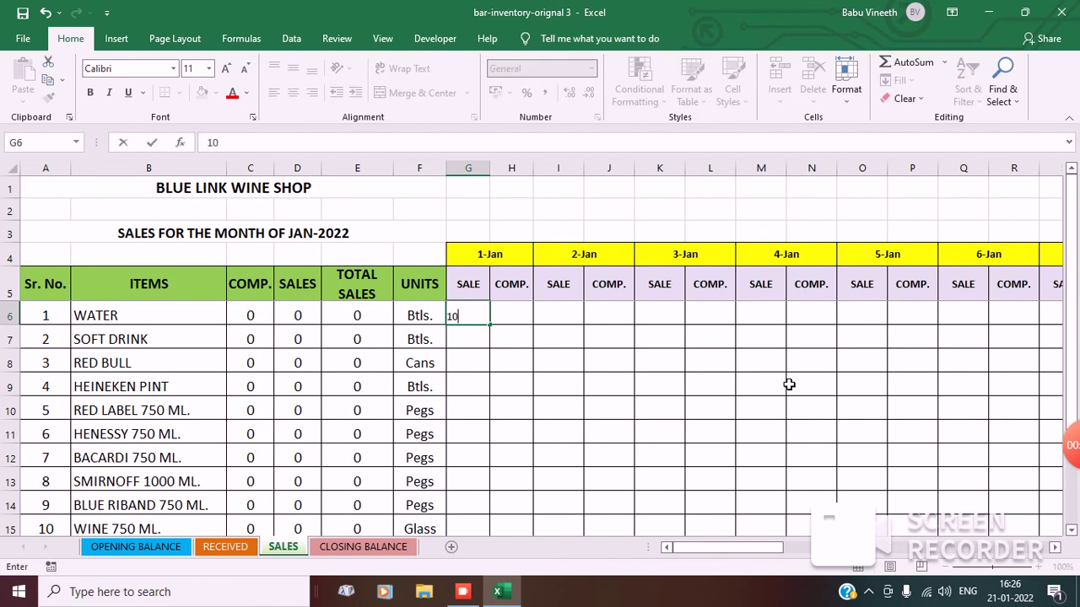
pyautogui.hotkey('ctrl', 'Return')
pyautogui.press('Right')
pyautogui.write('1')
pyautogui.press('Return')
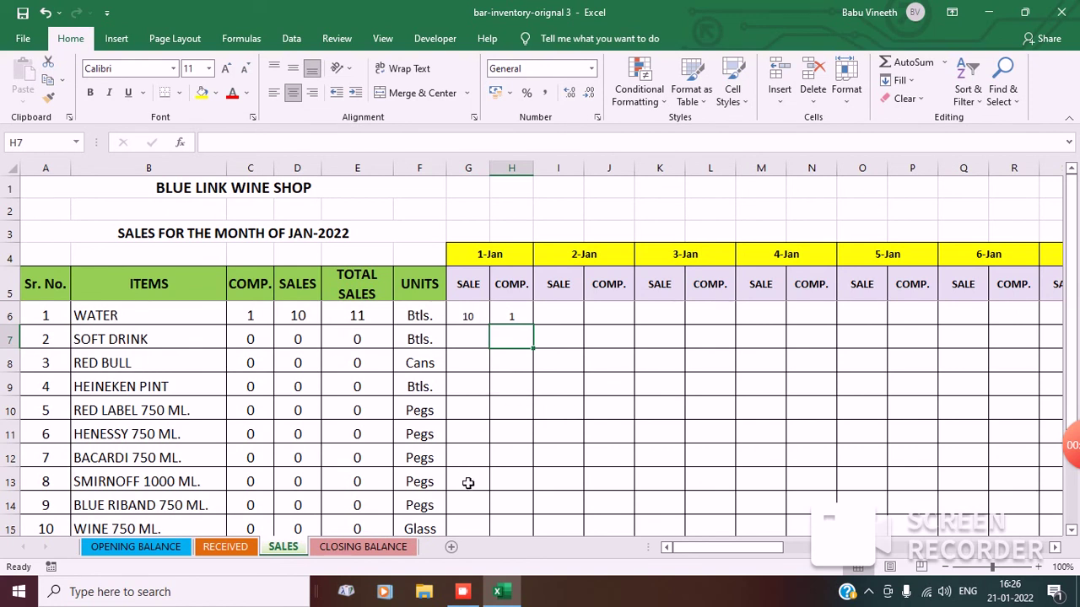
# Log 1-Jan sales of RED LABEL 10, SMIRNOFF 15 and WINE 5, then check CLOSING BALANCE.
pyautogui.click(456, 415)
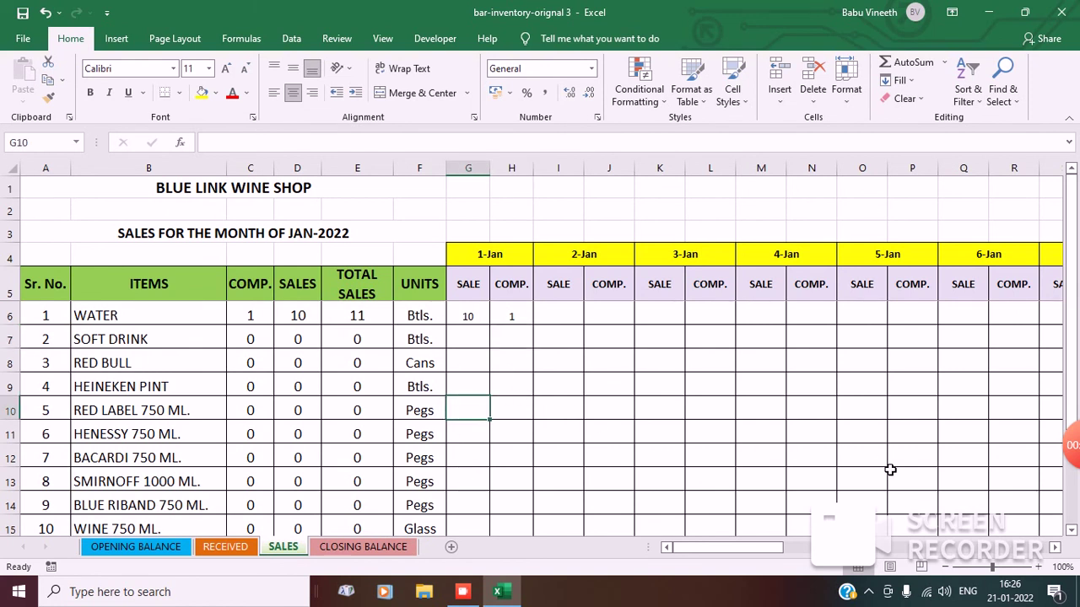
pyautogui.write('10')
pyautogui.press('Return')
pyautogui.scroll(-1, 660, 475)
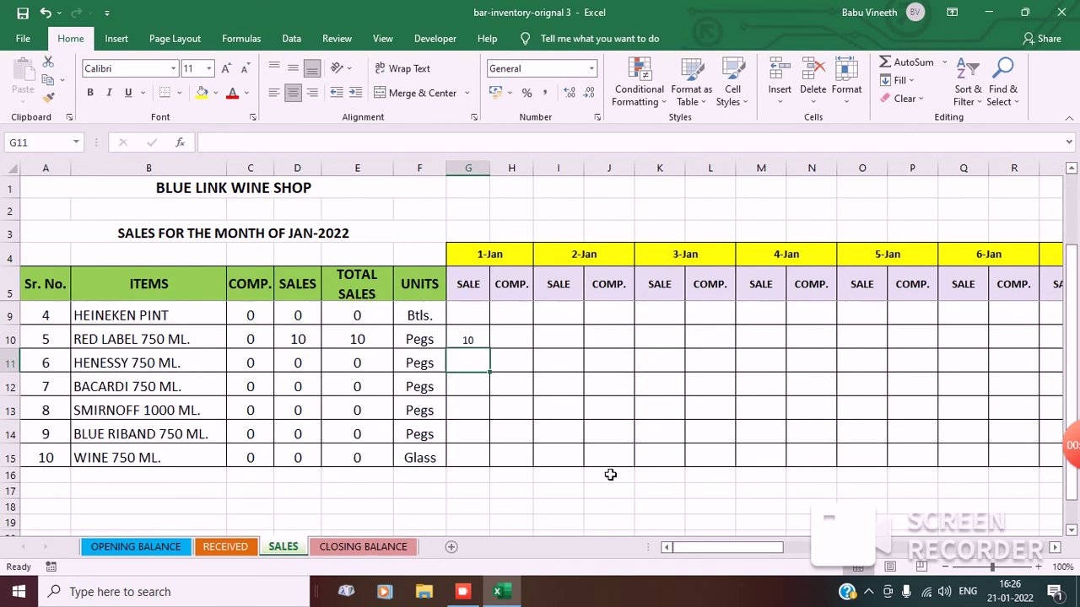
pyautogui.click(466, 410)
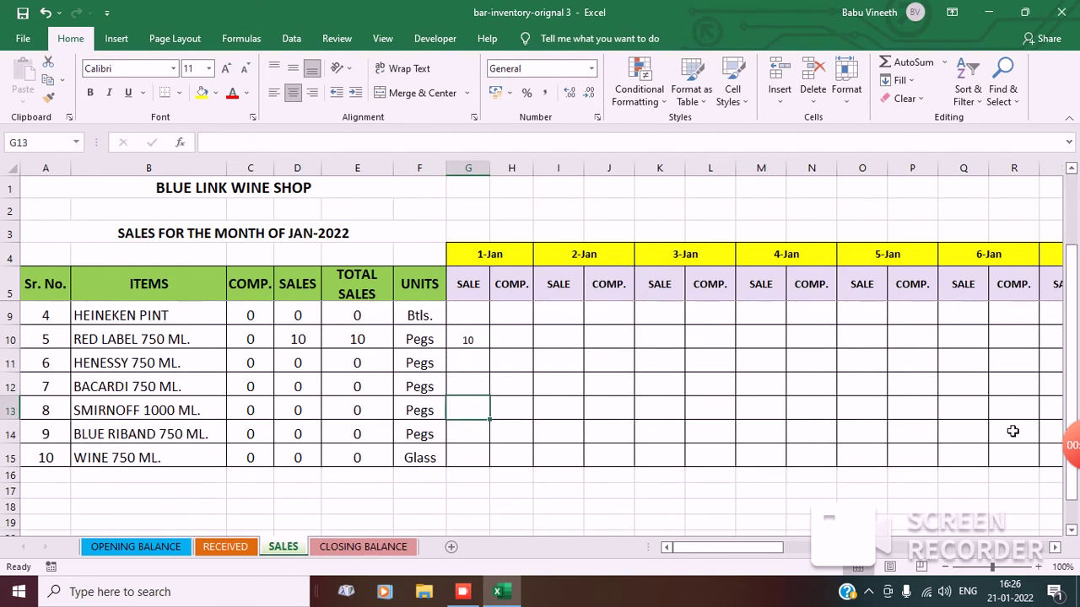
pyautogui.write('15')
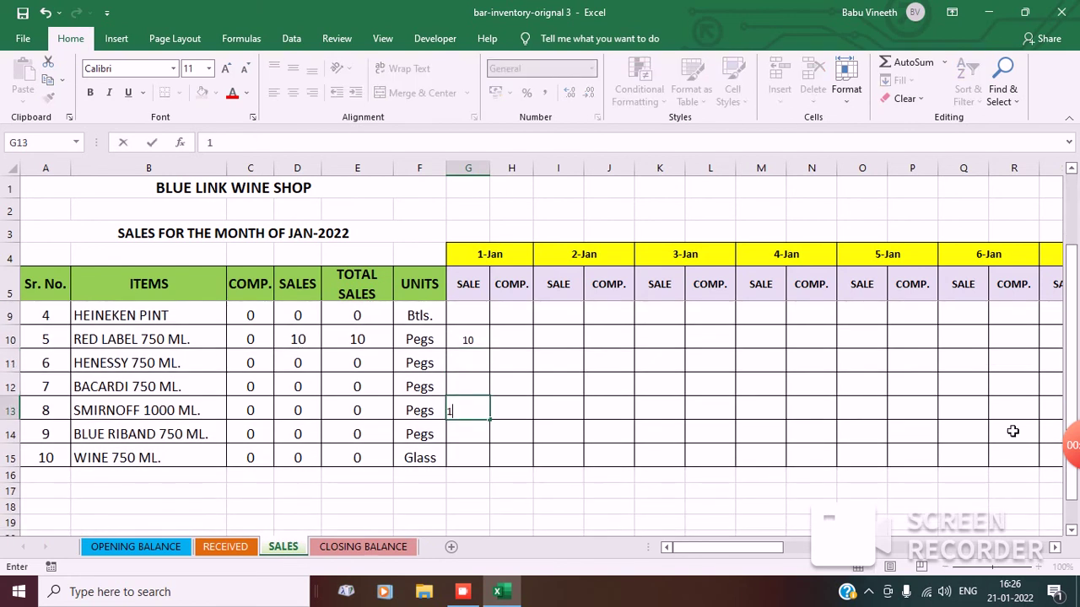
pyautogui.press('Return')
pyautogui.click(479, 464)
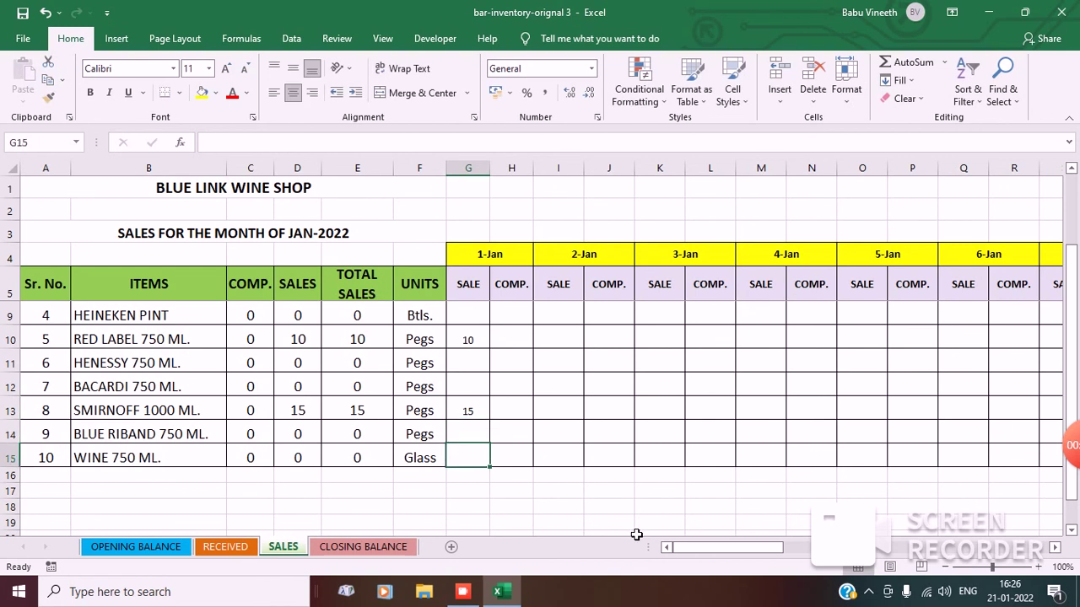
pyautogui.write('5')
pyautogui.press('Return')
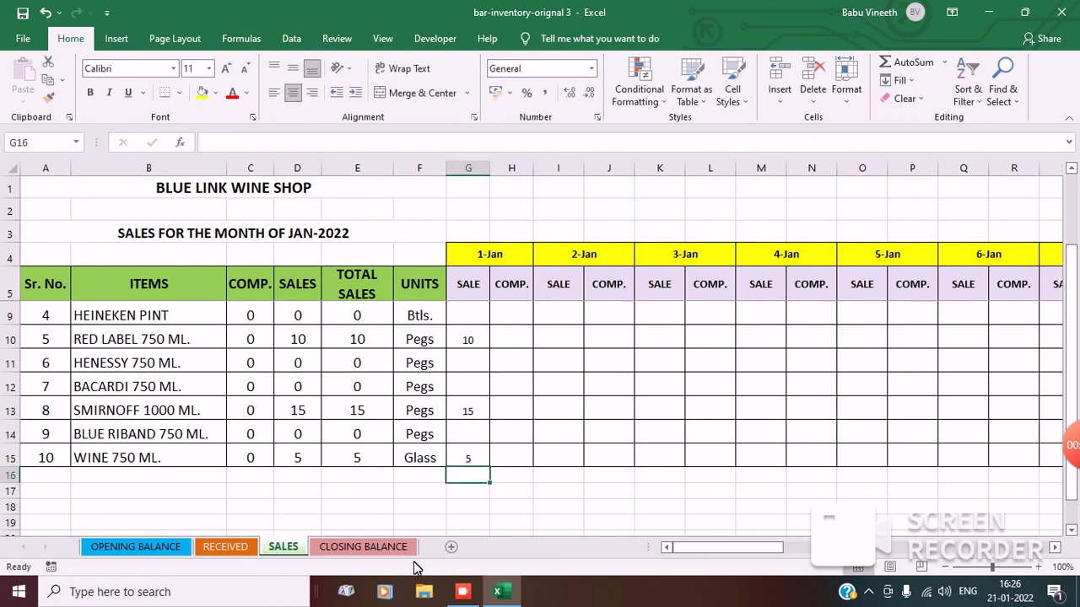
pyautogui.click(392, 549)
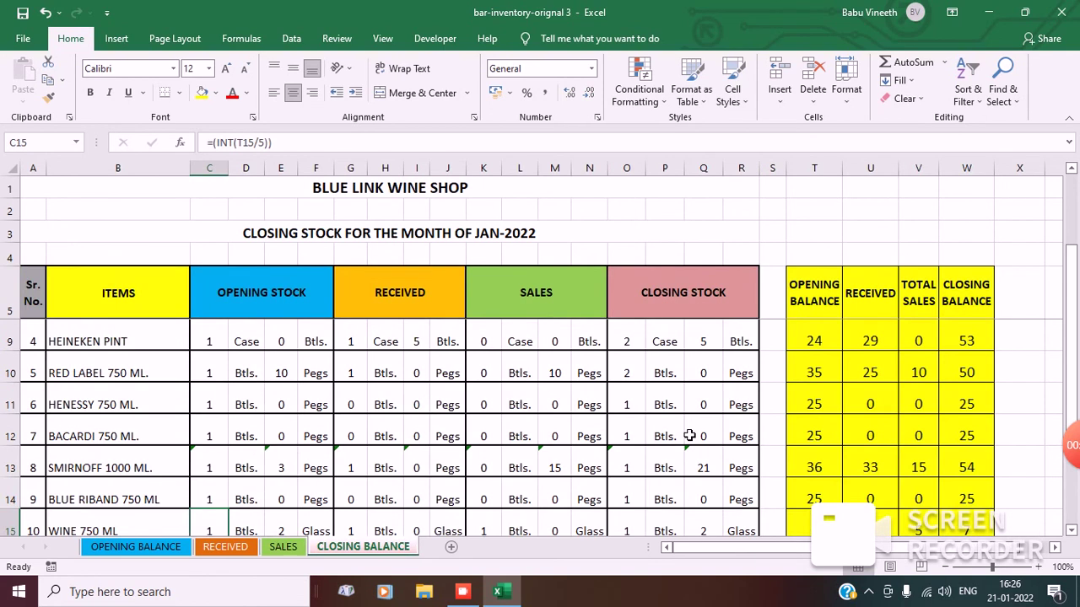
# Review the CLOSING BALANCE totals and select the table A1:R17 for printing.
pyautogui.scroll(1, 690, 436)
pyautogui.scroll(-1, 533, 396)
pyautogui.scroll(1, 540, 400)
pyautogui.scroll(-1, 572, 398)
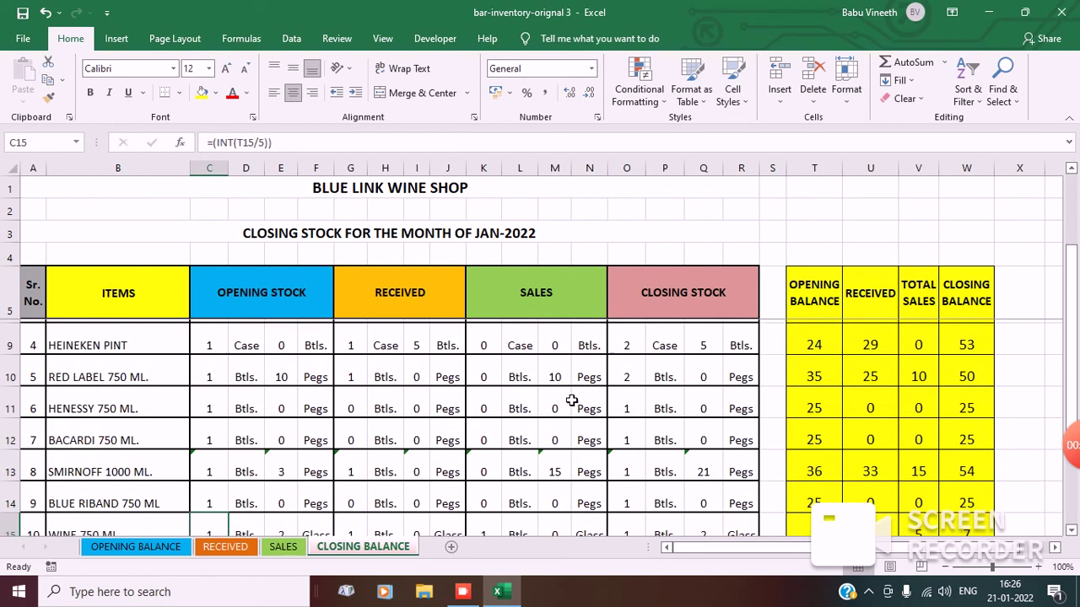
pyautogui.scroll(-2, 572, 398)
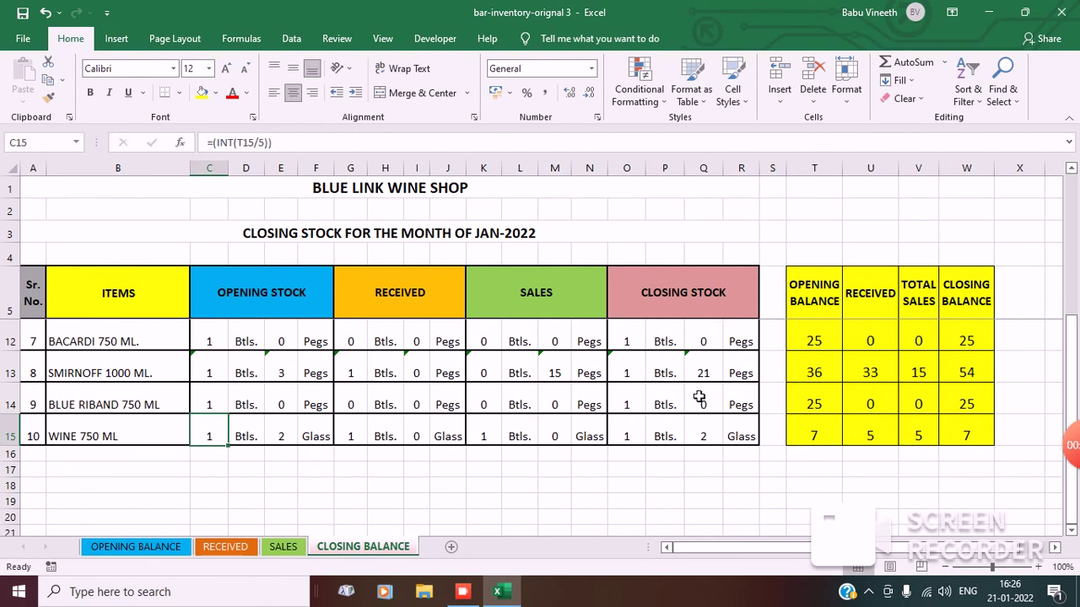
pyautogui.scroll(2, 726, 436)
pyautogui.scroll(-2, 705, 341)
pyautogui.scroll(2, 708, 429)
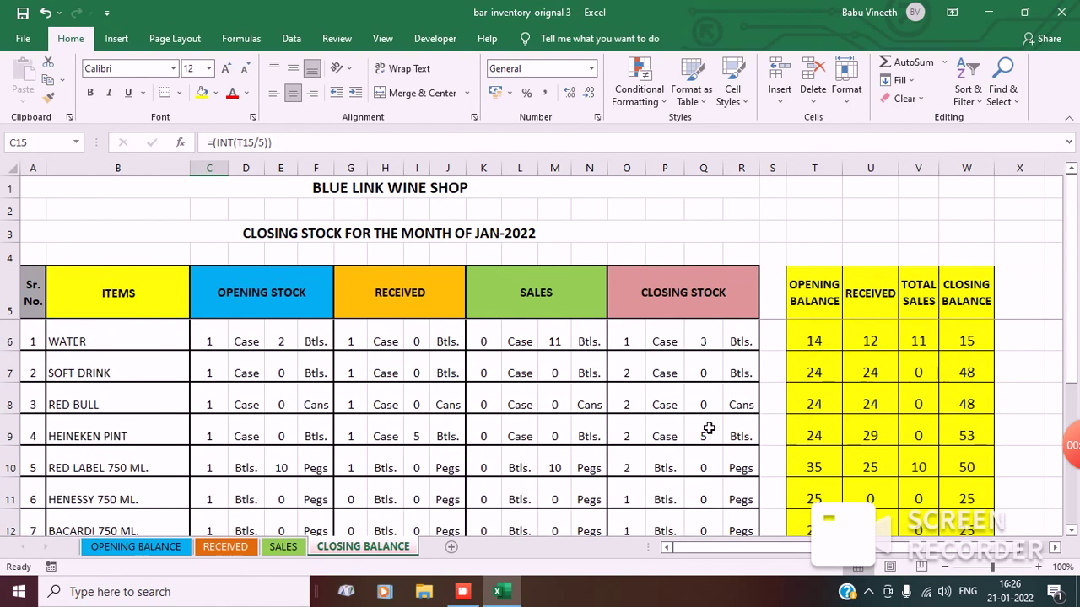
pyautogui.scroll(-2, 671, 355)
pyautogui.scroll(2, 694, 350)
pyautogui.scroll(-3, 391, 356)
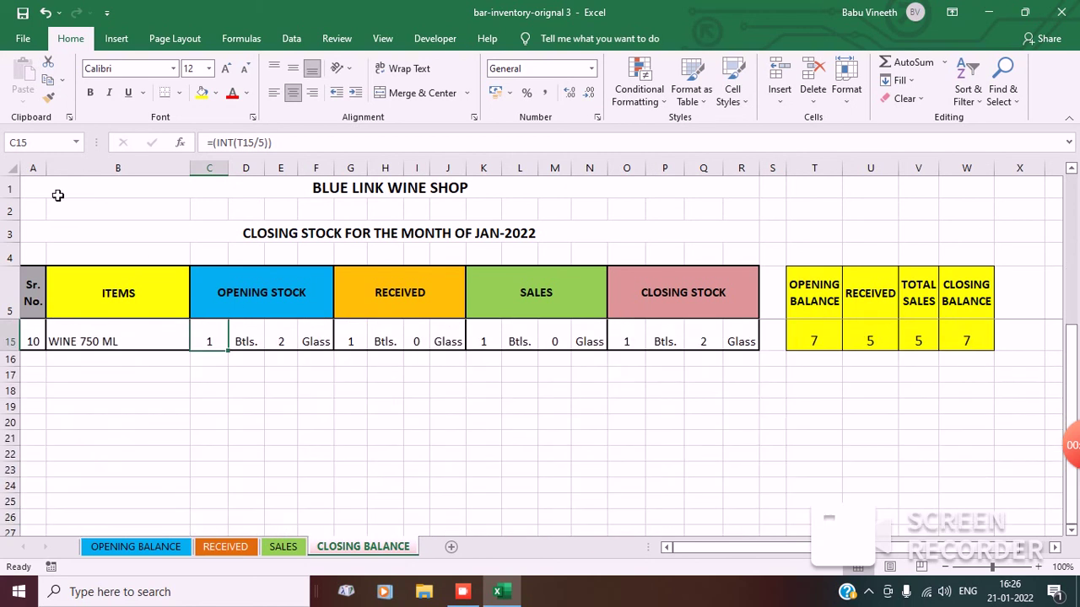
pyautogui.scroll(3, 72, 235)
pyautogui.moveTo(34, 196); pyautogui.dragTo(234, 439)
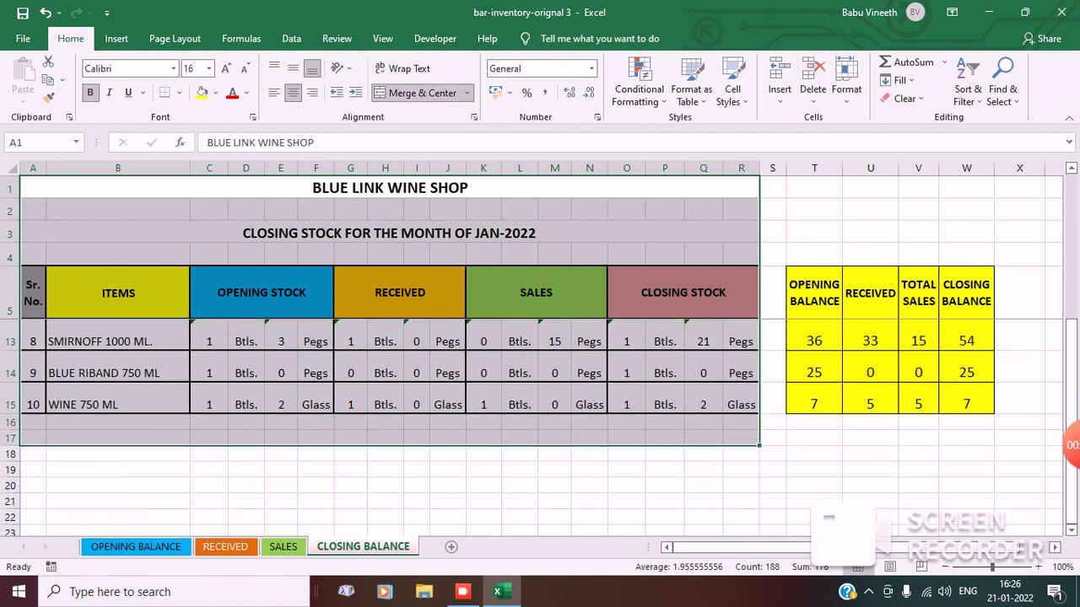
pyautogui.click(26, 42)
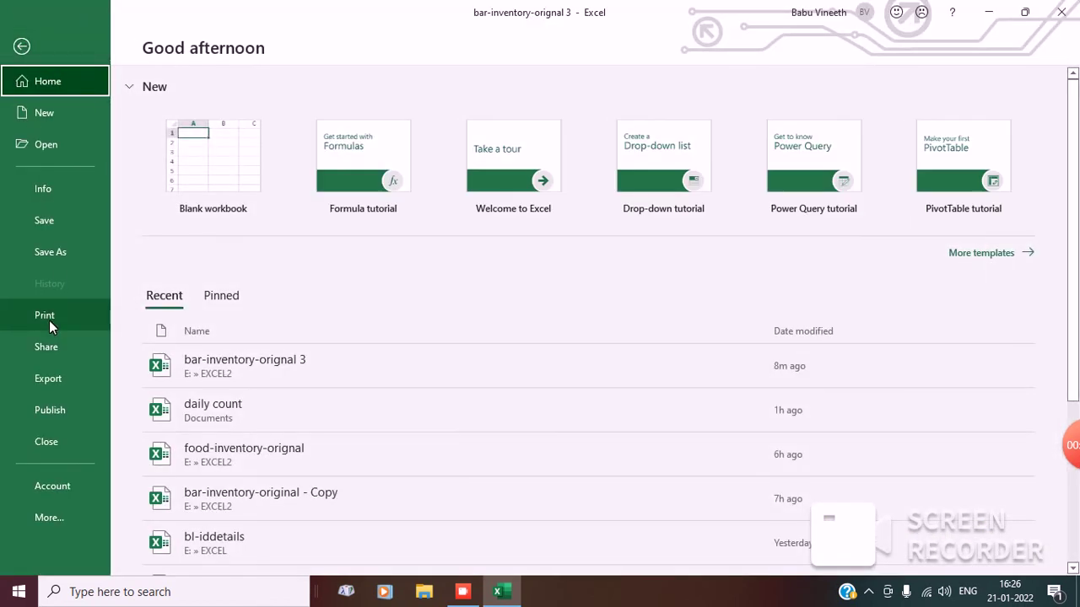
pyautogui.click(49, 321)
pyautogui.click(312, 291)
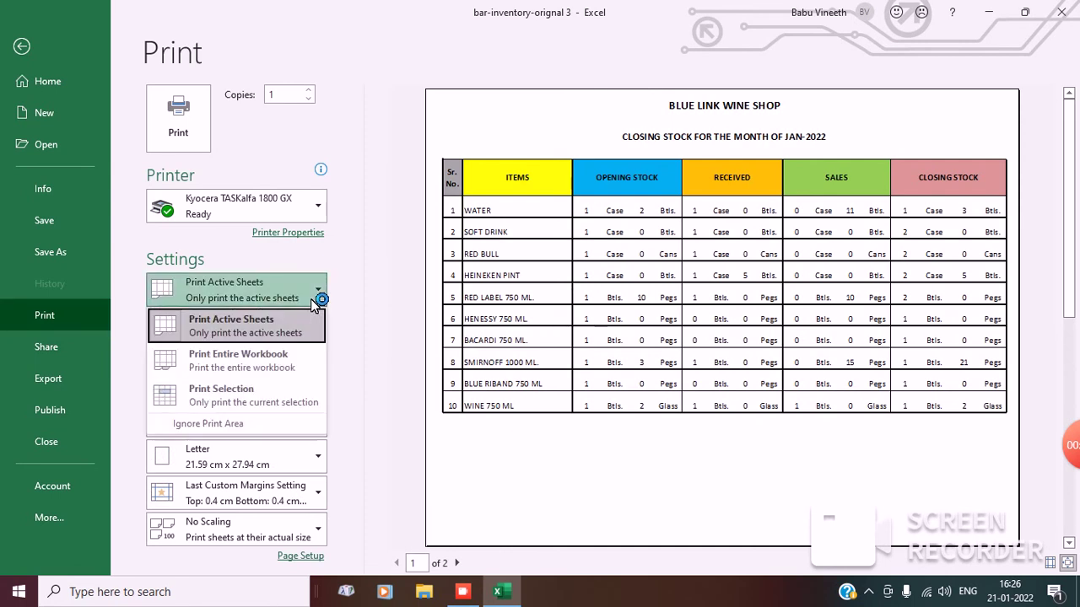
pyautogui.click(289, 396)
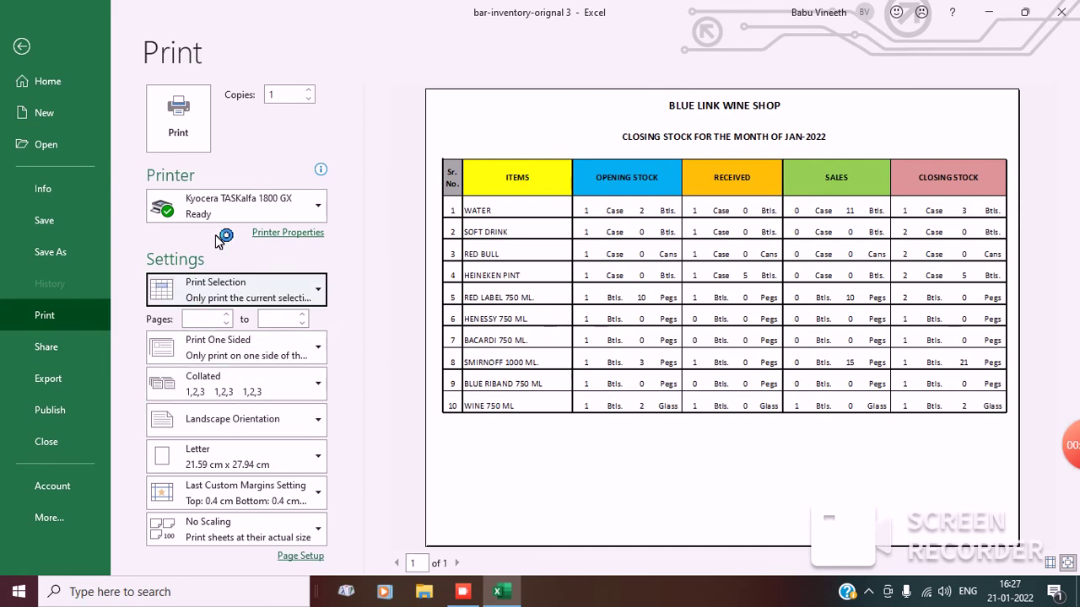